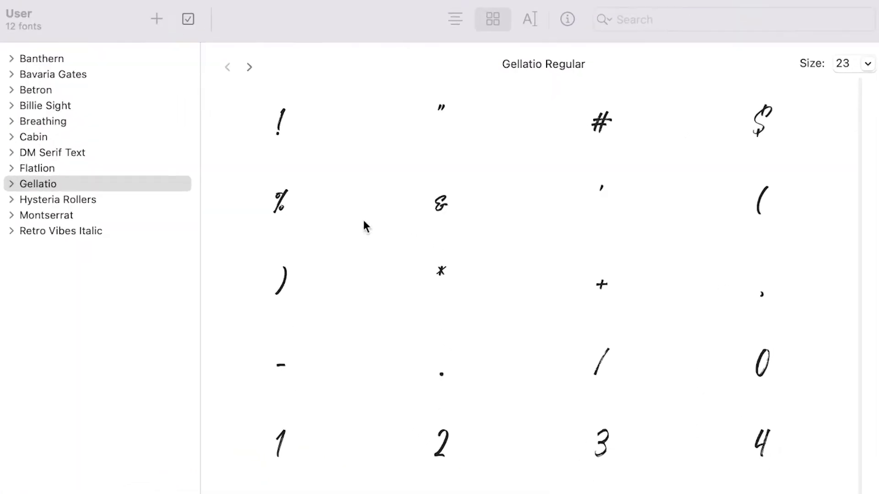
Scroll down the Gellatio Regular glyph grid in Font Book
{"action": "scroll", "coordinate": [500, 252], "scroll_direction": "down", "scroll_amount": 2}
Scroll Gellatio's glyphs past digits, letters and symbols to the swash lowercase rows, then back up
{"action": "scroll", "coordinate": [464, 250], "scroll_direction": "down", "scroll_amount": 4}
{"action": "scroll", "coordinate": [464, 250], "scroll_direction": "down", "scroll_amount": 3}
{"action": "scroll", "coordinate": [464, 249], "scroll_direction": "down", "scroll_amount": 4}
{"action": "scroll", "coordinate": [463, 249], "scroll_direction": "down", "scroll_amount": 3}
{"action": "scroll", "coordinate": [464, 251], "scroll_direction": "down", "scroll_amount": 3}
{"action": "scroll", "coordinate": [464, 251], "scroll_direction": "down", "scroll_amount": 3}
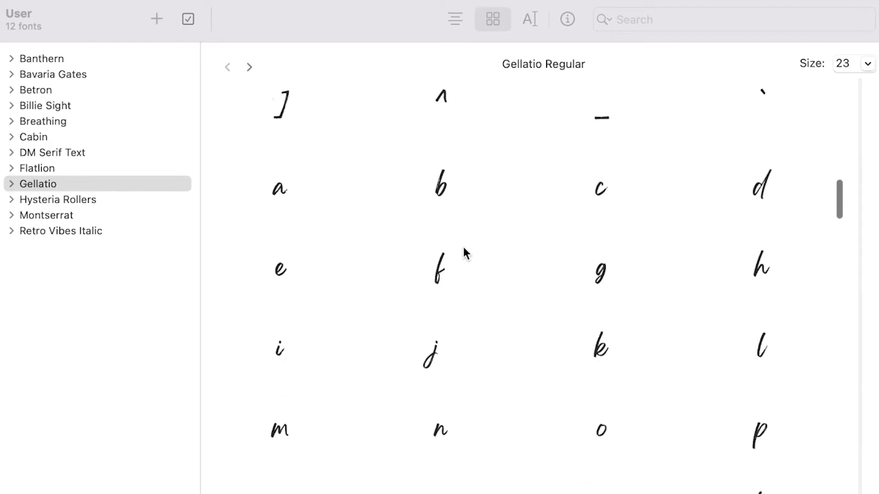
{"action": "scroll", "coordinate": [463, 251], "scroll_direction": "down", "scroll_amount": 5}
{"action": "scroll", "coordinate": [464, 251], "scroll_direction": "down", "scroll_amount": 1}
{"action": "scroll", "coordinate": [464, 251], "scroll_direction": "down", "scroll_amount": 3}
{"action": "scroll", "coordinate": [464, 251], "scroll_direction": "down", "scroll_amount": 3}
{"action": "scroll", "coordinate": [463, 251], "scroll_direction": "down", "scroll_amount": 4}
{"action": "scroll", "coordinate": [464, 251], "scroll_direction": "down", "scroll_amount": 2}
{"action": "scroll", "coordinate": [464, 251], "scroll_direction": "down", "scroll_amount": 5}
{"action": "scroll", "coordinate": [464, 251], "scroll_direction": "down", "scroll_amount": 2}
{"action": "scroll", "coordinate": [463, 251], "scroll_direction": "down", "scroll_amount": 2}
{"action": "scroll", "coordinate": [464, 251], "scroll_direction": "down", "scroll_amount": 3}
{"action": "scroll", "coordinate": [463, 246], "scroll_direction": "down", "scroll_amount": 4}
{"action": "scroll", "coordinate": [464, 247], "scroll_direction": "down", "scroll_amount": 2}
{"action": "scroll", "coordinate": [463, 247], "scroll_direction": "down", "scroll_amount": 3}
{"action": "scroll", "coordinate": [464, 246], "scroll_direction": "down", "scroll_amount": 3}
{"action": "scroll", "coordinate": [464, 246], "scroll_direction": "down", "scroll_amount": 5}
{"action": "scroll", "coordinate": [463, 246], "scroll_direction": "up", "scroll_amount": 3}
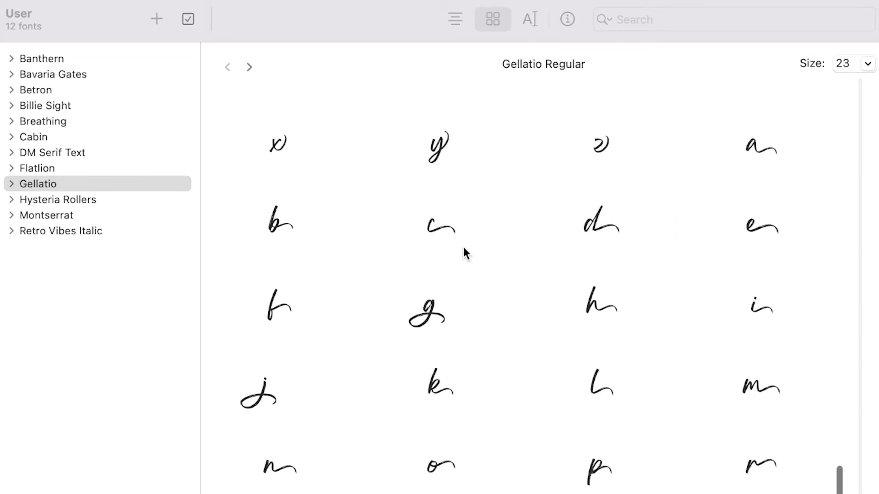
{"action": "scroll", "coordinate": [464, 246], "scroll_direction": "up", "scroll_amount": 5}
{"action": "scroll", "coordinate": [464, 246], "scroll_direction": "up", "scroll_amount": 3}
{"action": "scroll", "coordinate": [463, 246], "scroll_direction": "up", "scroll_amount": 5}
{"action": "scroll", "coordinate": [463, 247], "scroll_direction": "up", "scroll_amount": 4}
{"action": "scroll", "coordinate": [464, 246], "scroll_direction": "up", "scroll_amount": 2}
{"action": "scroll", "coordinate": [464, 247], "scroll_direction": "down", "scroll_amount": 4}
{"action": "scroll", "coordinate": [464, 246], "scroll_direction": "down", "scroll_amount": 5}
{"action": "scroll", "coordinate": [463, 246], "scroll_direction": "down", "scroll_amount": 3}
{"action": "scroll", "coordinate": [463, 247], "scroll_direction": "down", "scroll_amount": 3}
{"action": "scroll", "coordinate": [463, 246], "scroll_direction": "down", "scroll_amount": 1}
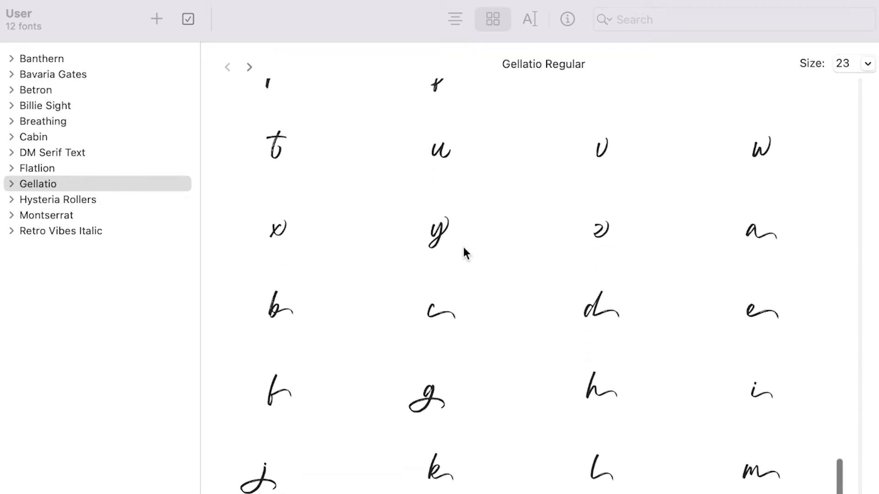
{"action": "scroll", "coordinate": [464, 247], "scroll_direction": "down", "scroll_amount": 2}
{"action": "scroll", "coordinate": [463, 246], "scroll_direction": "down", "scroll_amount": 2}
{"action": "scroll", "coordinate": [463, 246], "scroll_direction": "down", "scroll_amount": 4}
{"action": "scroll", "coordinate": [464, 247], "scroll_direction": "down", "scroll_amount": 5}
{"action": "scroll", "coordinate": [464, 246], "scroll_direction": "down", "scroll_amount": 2}
{"action": "scroll", "coordinate": [464, 246], "scroll_direction": "down", "scroll_amount": 5}
{"action": "scroll", "coordinate": [463, 246], "scroll_direction": "down", "scroll_amount": 5}
{"action": "scroll", "coordinate": [464, 246], "scroll_direction": "up", "scroll_amount": 1}
{"action": "scroll", "coordinate": [464, 246], "scroll_direction": "up", "scroll_amount": 1}
{"action": "scroll", "coordinate": [463, 246], "scroll_direction": "up", "scroll_amount": 1}
{"action": "scroll", "coordinate": [463, 246], "scroll_direction": "up", "scroll_amount": 2}
{"action": "scroll", "coordinate": [463, 246], "scroll_direction": "up", "scroll_amount": 3}
{"action": "scroll", "coordinate": [448, 194], "scroll_direction": "up", "scroll_amount": 4}
{"action": "scroll", "coordinate": [447, 195], "scroll_direction": "up", "scroll_amount": 3}
{"action": "scroll", "coordinate": [448, 194], "scroll_direction": "up", "scroll_amount": 3}
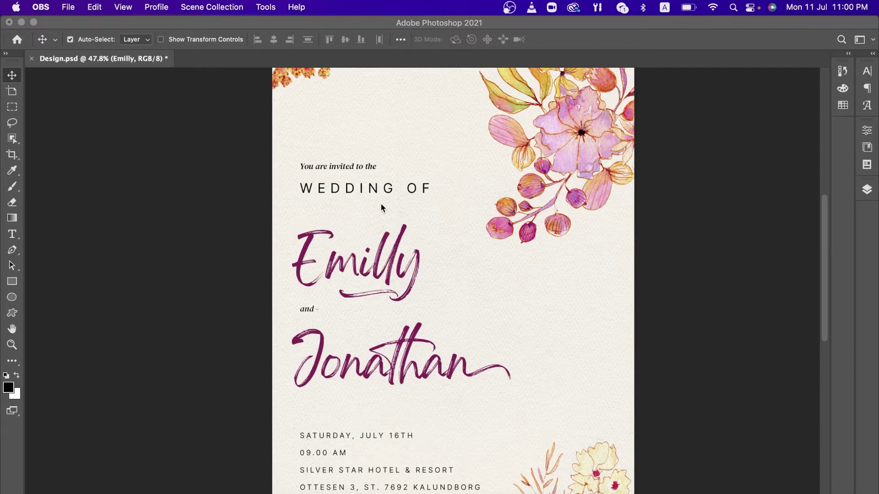
Use the Type tool to select the second l of Emilly on the invitation
{"action": "scroll", "coordinate": [453, 323], "scroll_direction": "down", "scroll_amount": 5}
{"action": "scroll", "coordinate": [453, 323], "scroll_direction": "up", "scroll_amount": 2}
{"action": "scroll", "coordinate": [454, 323], "scroll_direction": "up", "scroll_amount": 3}
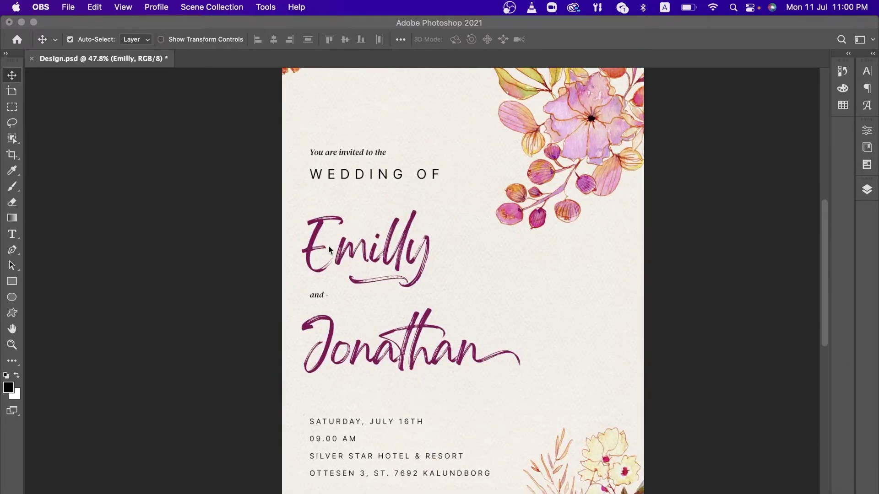
{"action": "scroll", "coordinate": [350, 156], "scroll_direction": "down", "scroll_amount": 3}
{"action": "scroll", "coordinate": [391, 262], "scroll_direction": "up", "scroll_amount": 3}
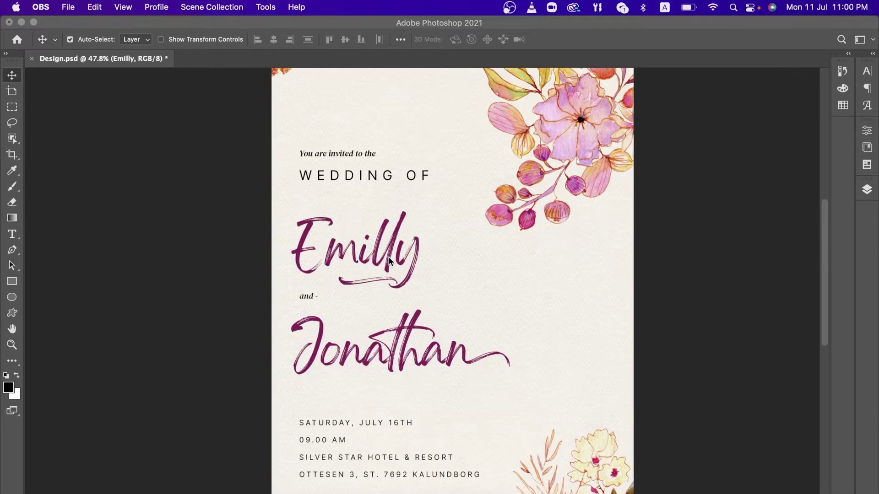
{"action": "scroll", "coordinate": [390, 262], "scroll_direction": "up", "scroll_amount": 1}
{"action": "left_click", "coordinate": [12, 234]}
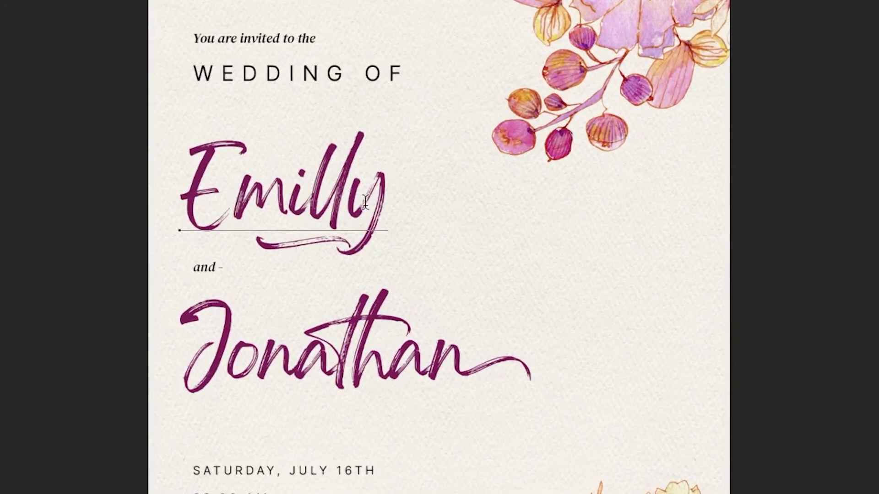
{"action": "left_click", "coordinate": [384, 204]}
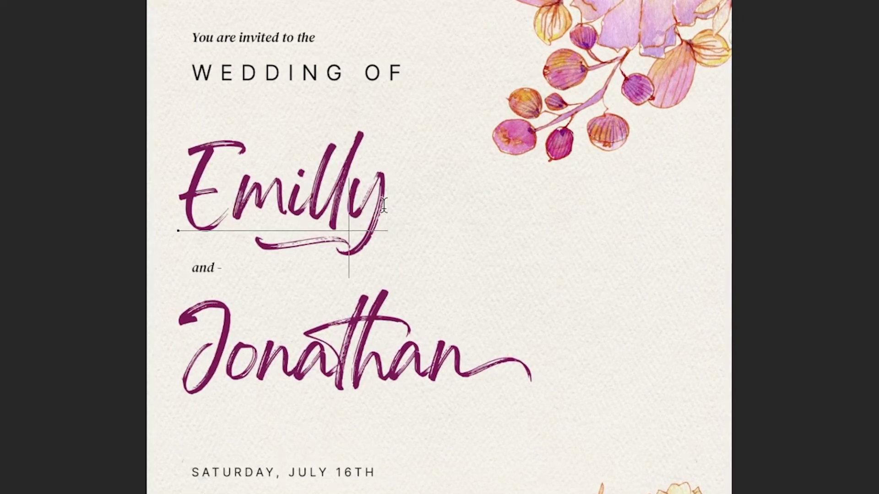
{"action": "key", "text": "BackSpace"}
{"action": "key", "text": "BackSpace"}
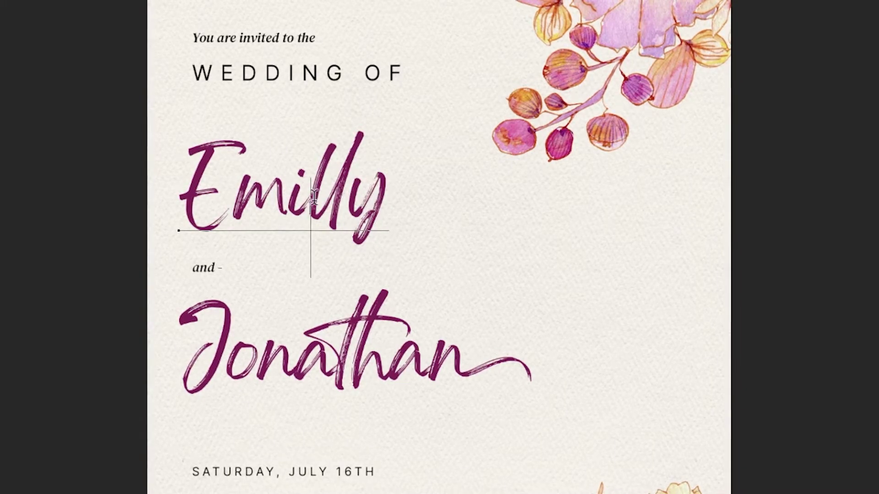
{"action": "left_click_drag", "start_coordinate": [314, 197], "coordinate": [341, 200]}
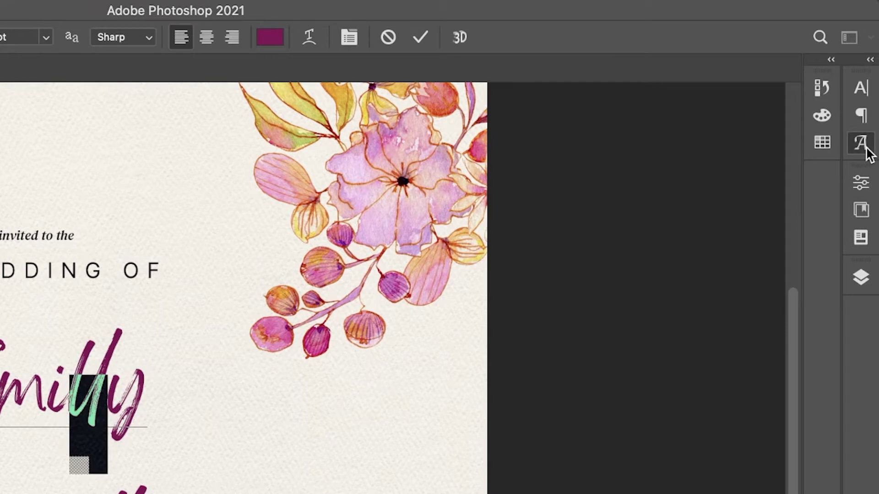
Open the Character panel and preview the selected l's alternates without changing it
{"action": "left_click", "coordinate": [861, 144]}
{"action": "left_click", "coordinate": [867, 148]}
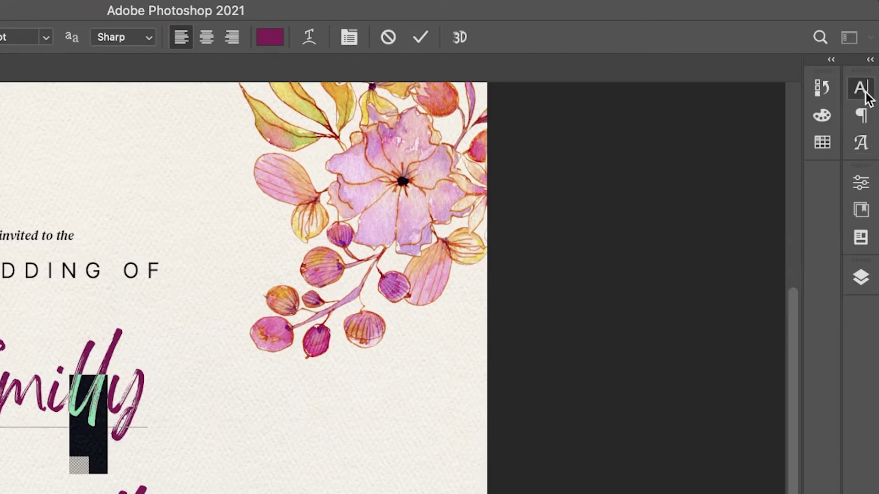
{"action": "left_click", "coordinate": [862, 89]}
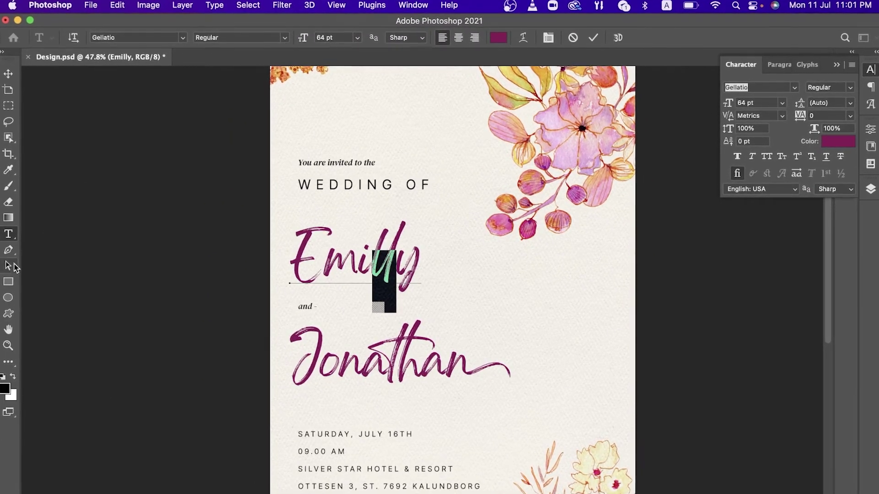
{"action": "left_click_drag", "start_coordinate": [372, 266], "coordinate": [395, 266]}
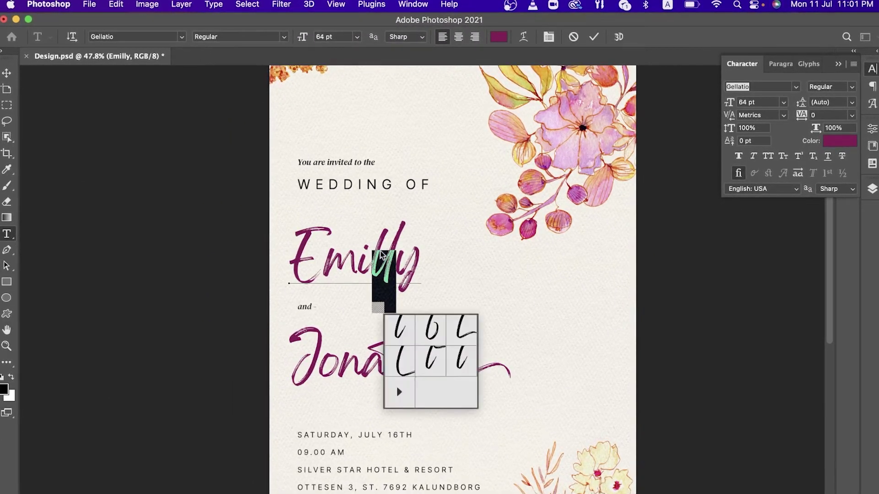
{"action": "left_click", "coordinate": [407, 270]}
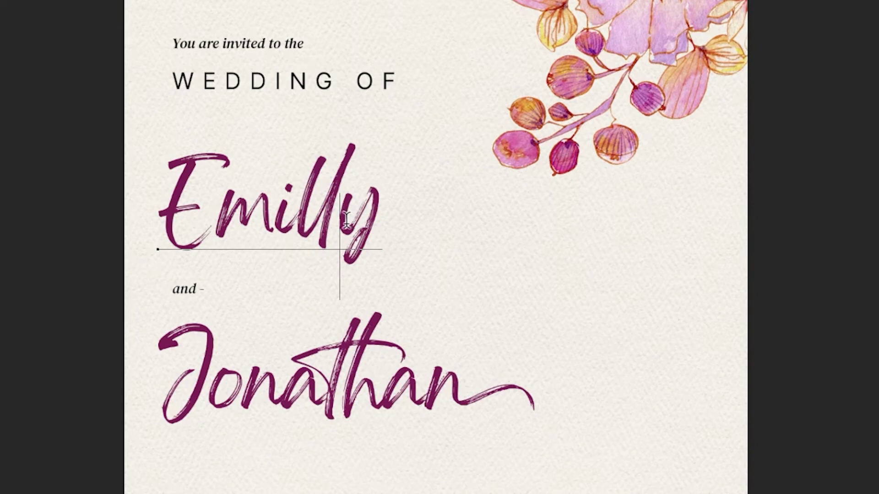
Select Emilly's y and settle on the bottom-middle alternate with the long underline swash
{"action": "left_click_drag", "start_coordinate": [347, 222], "coordinate": [382, 224]}
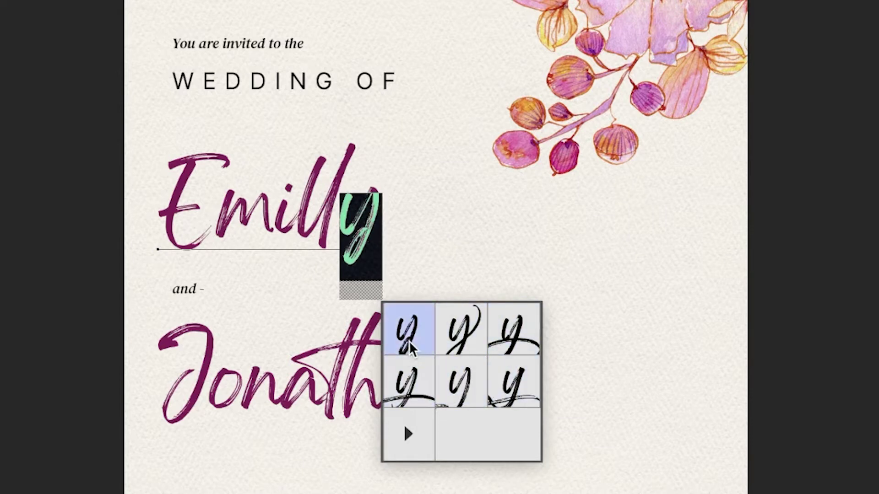
{"action": "left_click", "coordinate": [512, 390]}
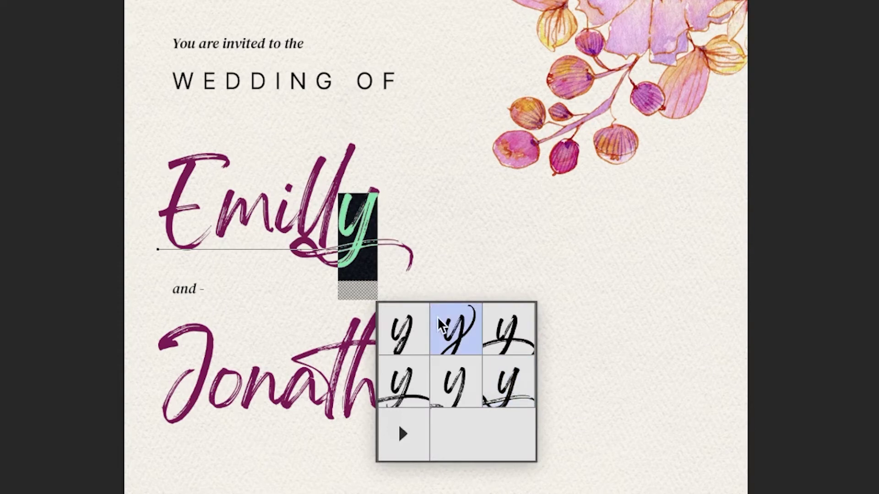
{"action": "left_click", "coordinate": [457, 379]}
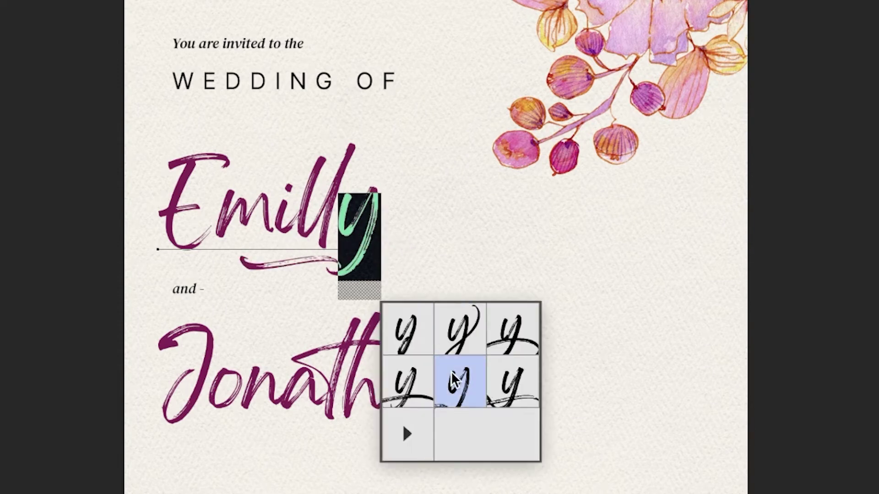
{"action": "left_click", "coordinate": [406, 381]}
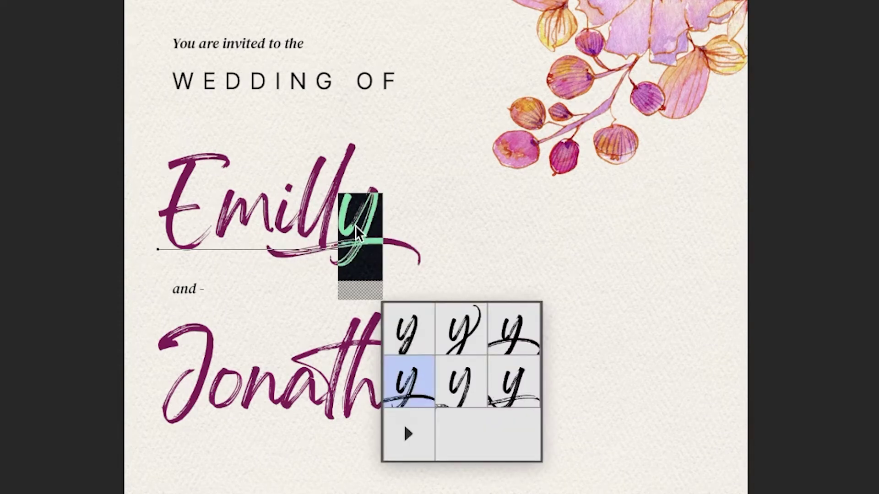
{"action": "left_click", "coordinate": [453, 382]}
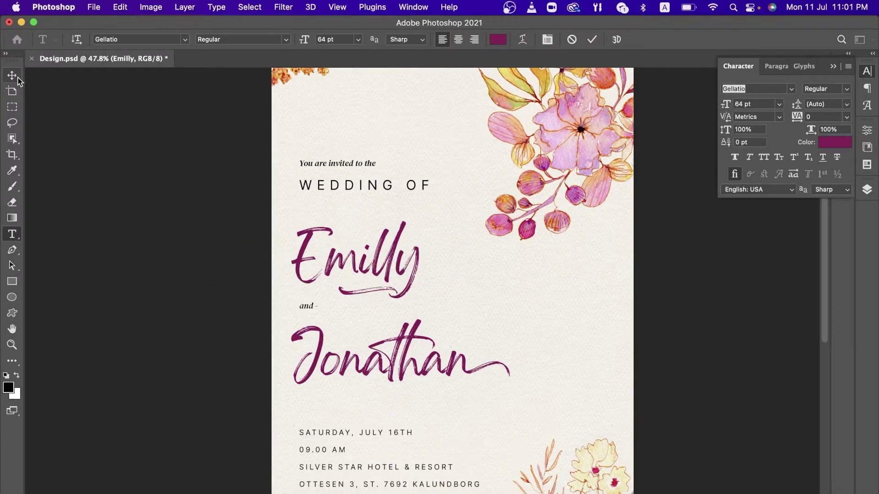
Commit the Emilly edit with the Move tool and zoom in on the Emilly and Jonathan names
{"action": "left_click", "coordinate": [12, 76]}
{"action": "scroll", "coordinate": [423, 215], "scroll_direction": "down", "scroll_amount": 1}
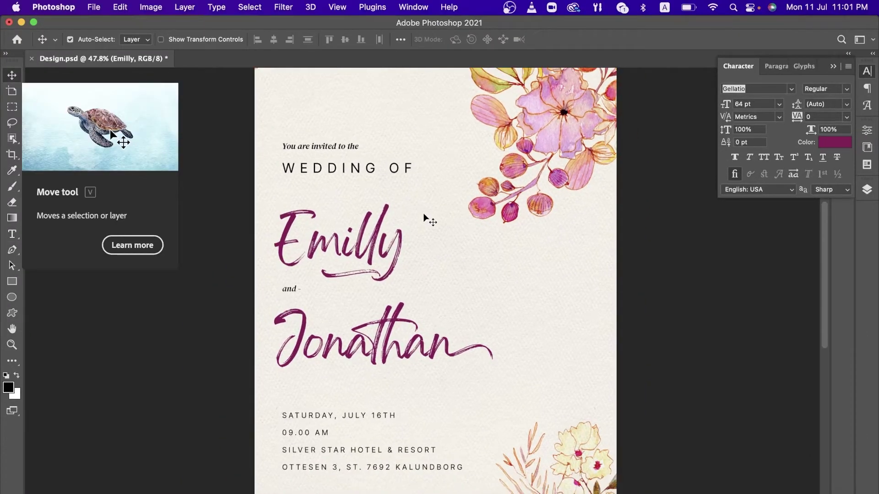
{"action": "scroll", "coordinate": [423, 213], "scroll_direction": "up", "scroll_amount": 2}
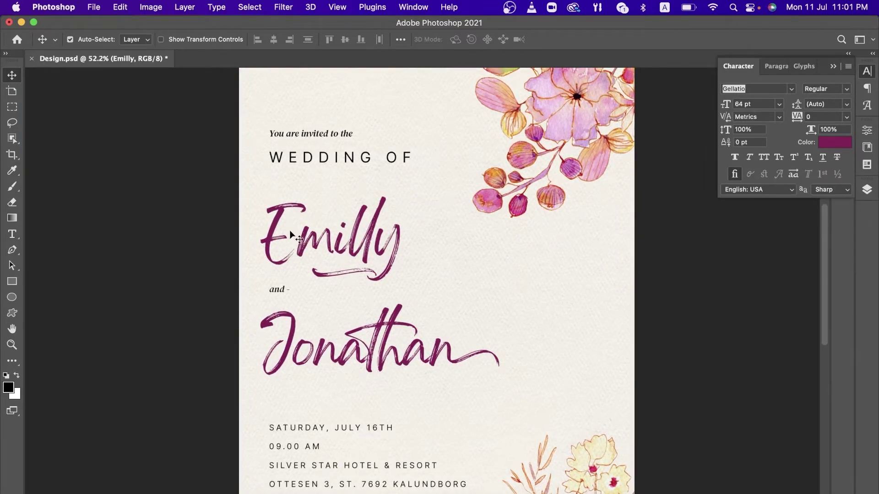
{"action": "scroll", "coordinate": [439, 290], "scroll_direction": "up", "scroll_amount": 1}
{"action": "scroll", "coordinate": [437, 289], "scroll_direction": "down", "scroll_amount": 5}
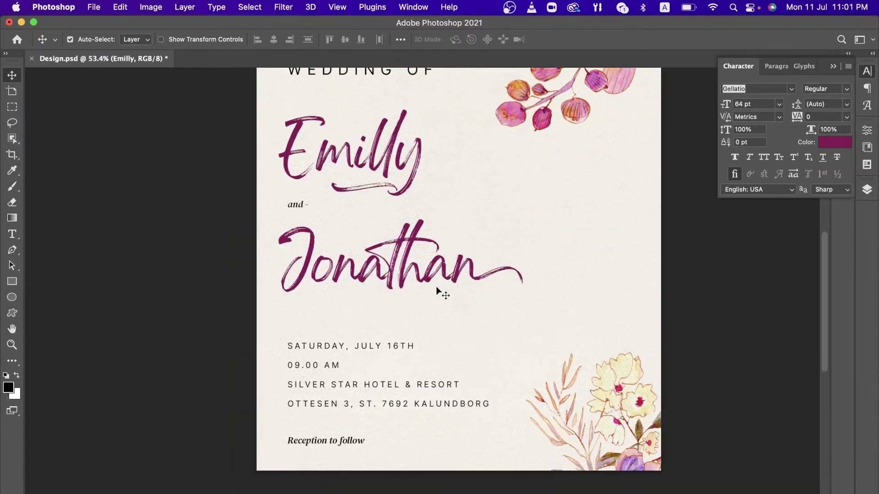
{"action": "scroll", "coordinate": [438, 289], "scroll_direction": "right", "scroll_amount": 2}
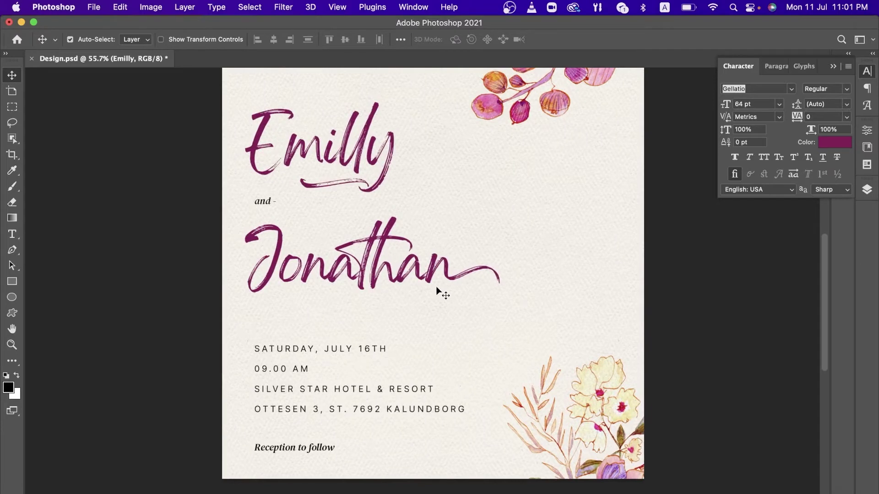
{"action": "scroll", "coordinate": [437, 290], "scroll_direction": "up", "scroll_amount": 5}
{"action": "scroll", "coordinate": [436, 286], "scroll_direction": "up", "scroll_amount": 3}
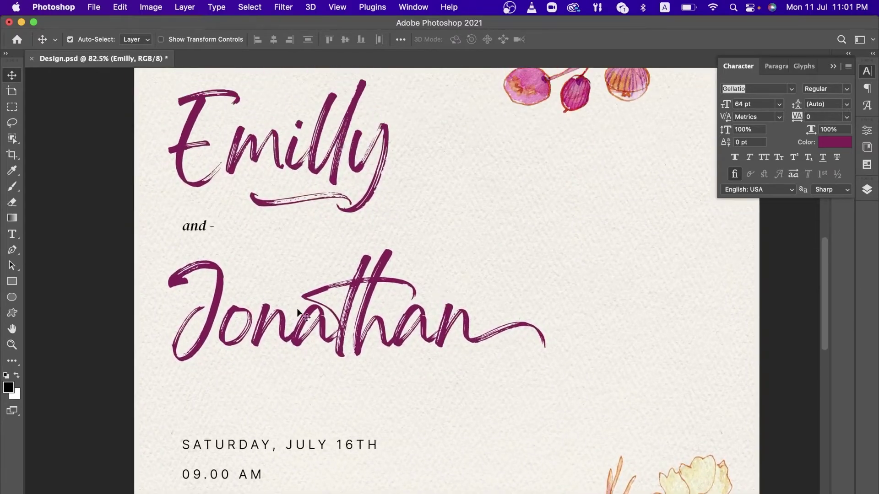
{"action": "left_click", "coordinate": [12, 235]}
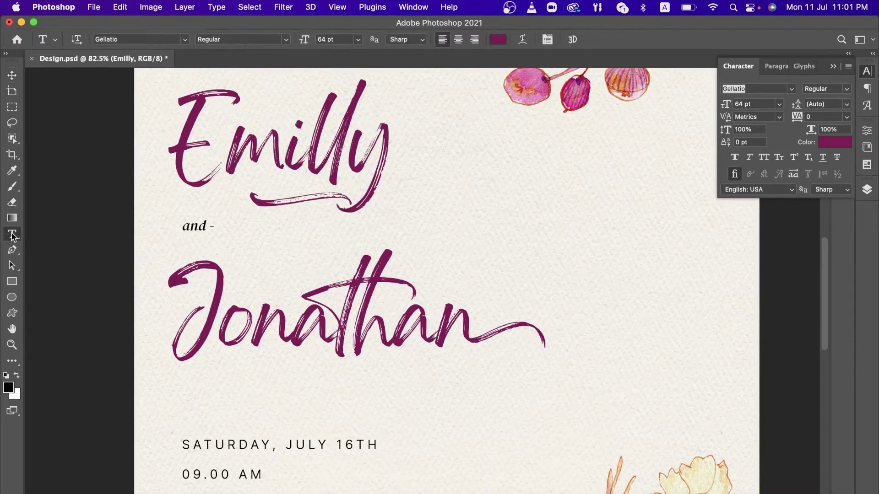
Erase Jonathan back to its first letters and retype 'onathan' so the trailing swash disappears
{"action": "left_click", "coordinate": [329, 326]}
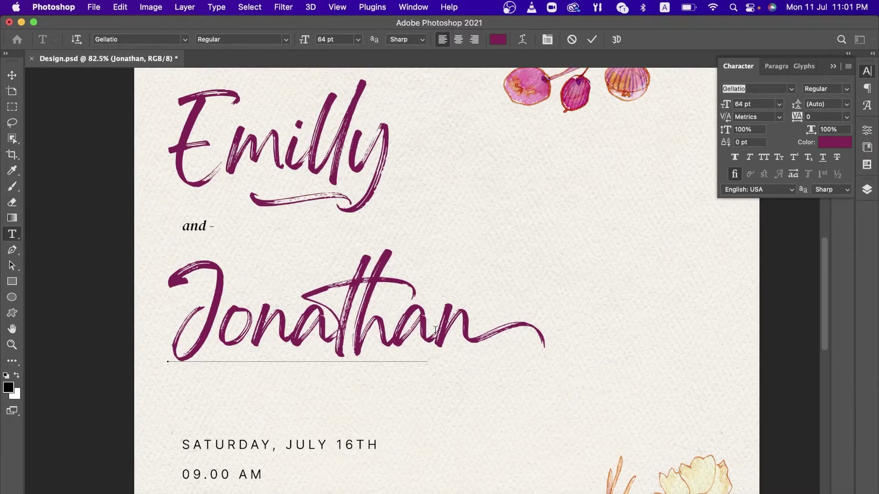
{"action": "left_click", "coordinate": [476, 333]}
{"action": "key", "text": "BackSpace"}
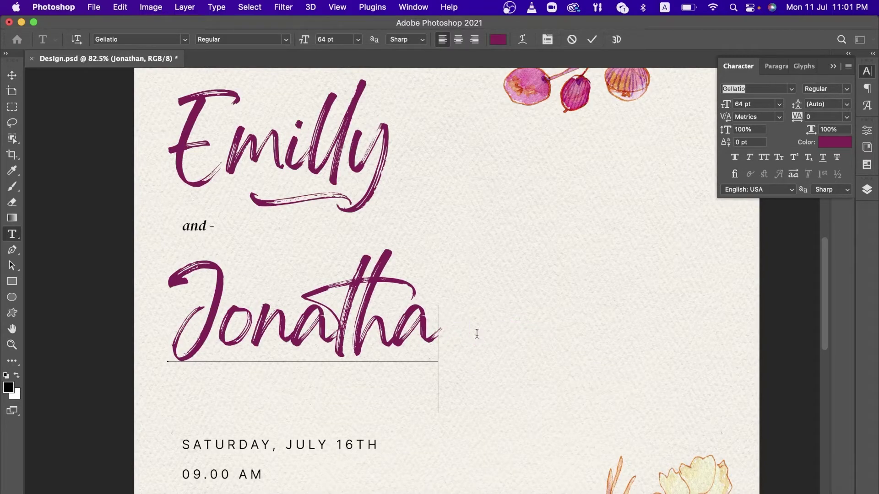
{"action": "key", "text": "BackSpace"}
{"action": "key", "text": "BackSpace"}
{"action": "key", "text": "BackSpace"}
{"action": "key", "text": "BackSpace"}
{"action": "key", "text": "BackSpace"}
{"action": "key", "text": "BackSpace"}
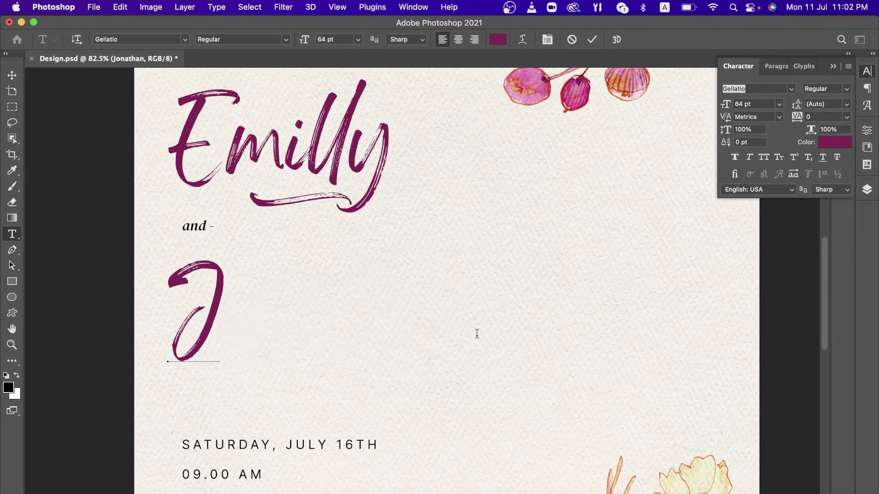
{"action": "type", "text": "onath"}
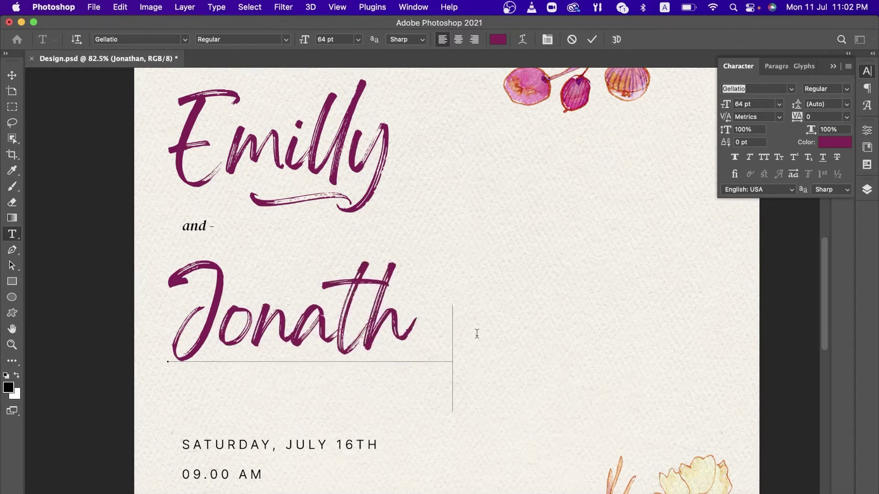
{"action": "type", "text": "an"}
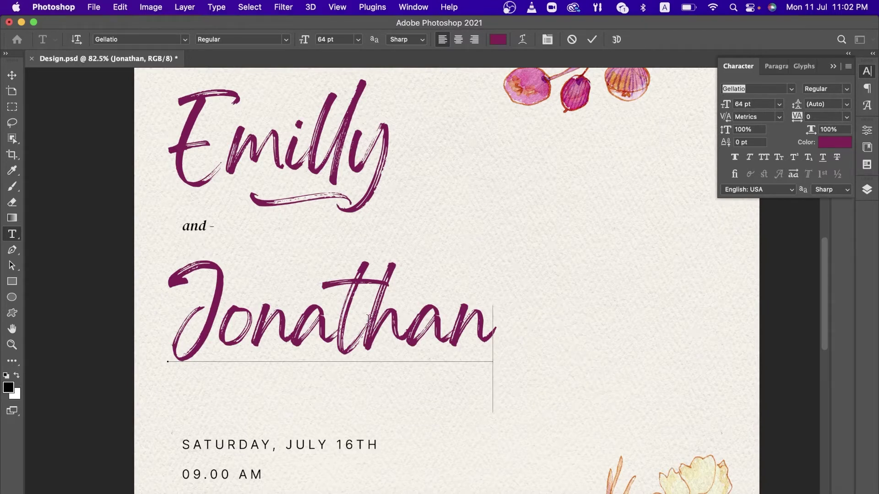
{"action": "key", "text": "shift+Left"}
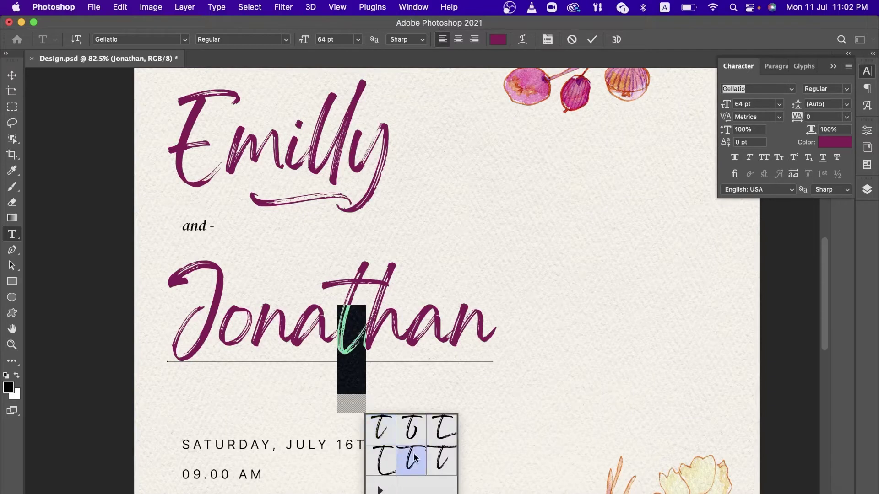
Swap Jonathan's t for the double-stroked alternate glyph
{"action": "left_click", "coordinate": [413, 460]}
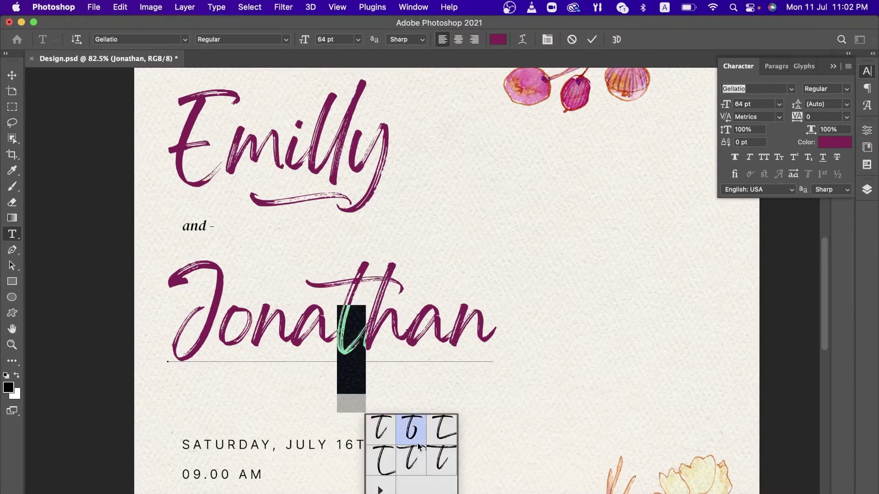
{"action": "left_click", "coordinate": [438, 458]}
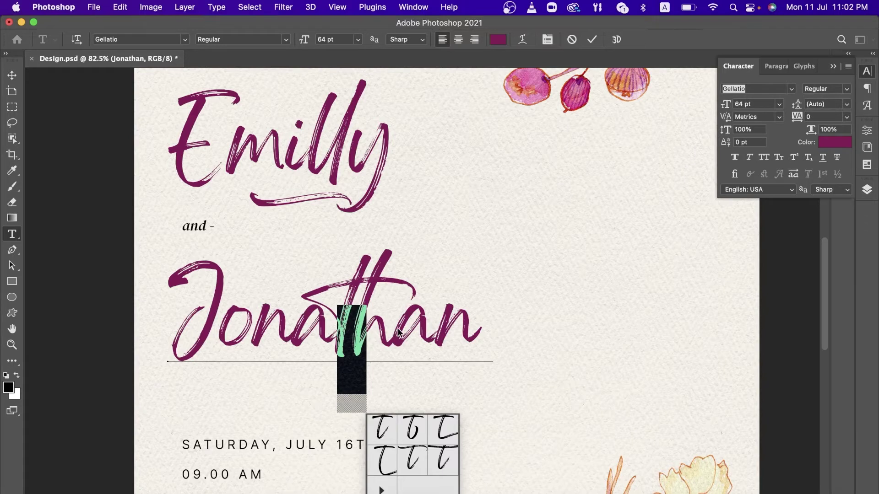
{"action": "left_click", "coordinate": [448, 328]}
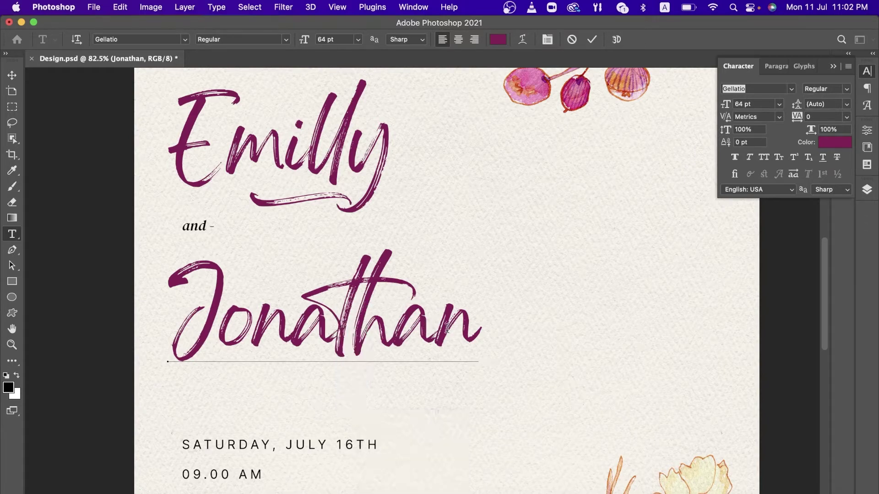
Replace Jonathan's final n with a swash alternate trailing off to the right
{"action": "left_click_drag", "start_coordinate": [447, 328], "coordinate": [474, 334]}
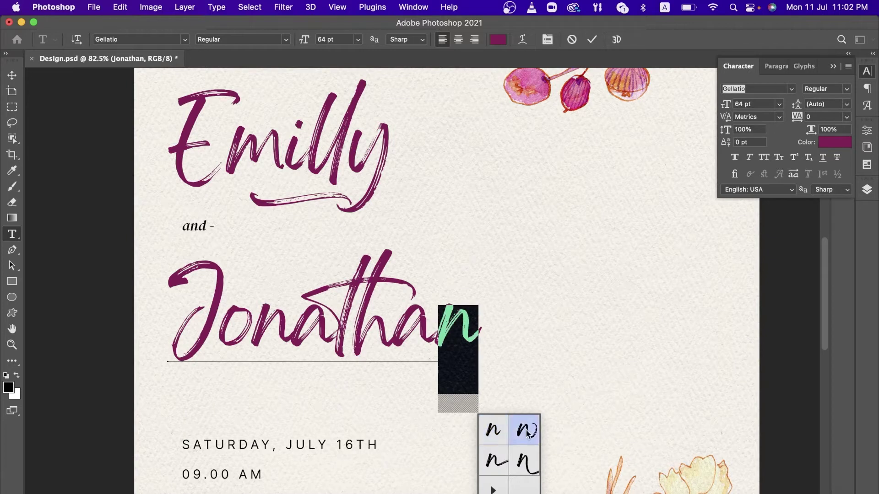
{"action": "left_click", "coordinate": [527, 465]}
{"action": "left_click", "coordinate": [492, 462]}
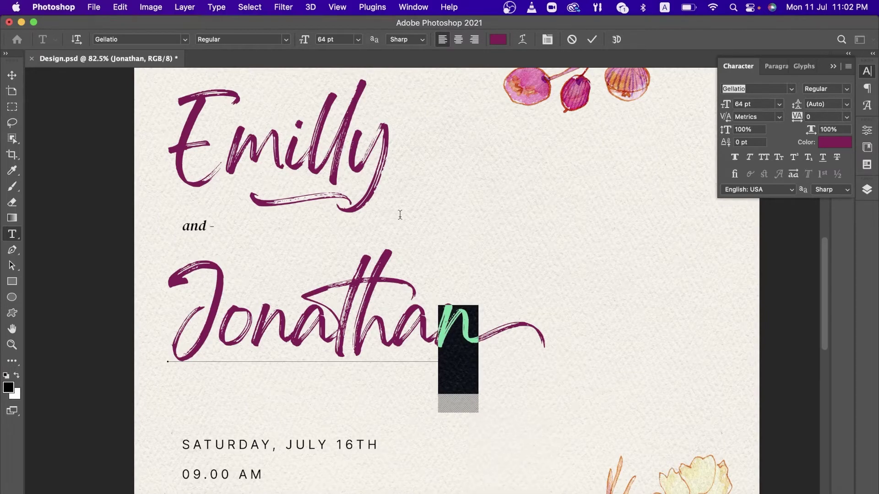
{"action": "scroll", "coordinate": [469, 229], "scroll_direction": "down", "scroll_amount": 1, "text": "alt"}
{"action": "scroll", "coordinate": [468, 229], "scroll_direction": "up", "scroll_amount": 2}
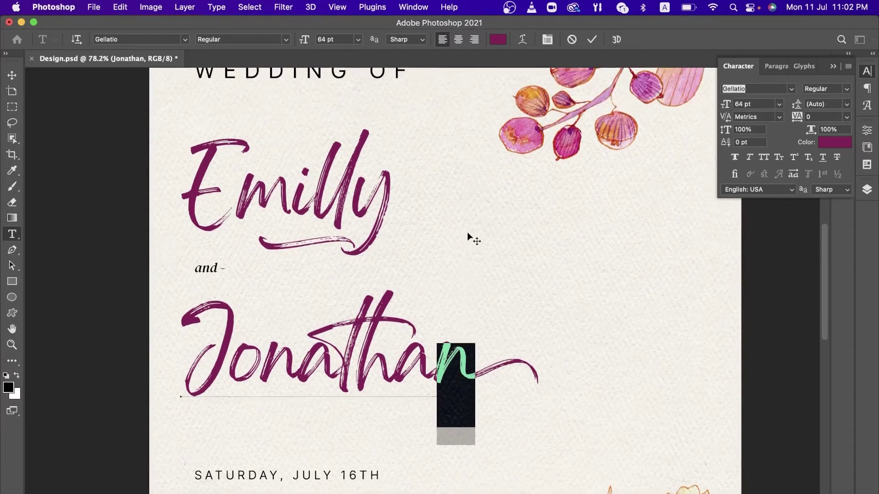
{"action": "scroll", "coordinate": [473, 239], "scroll_direction": "down", "scroll_amount": 2}
{"action": "scroll", "coordinate": [467, 236], "scroll_direction": "left", "scroll_amount": 1}
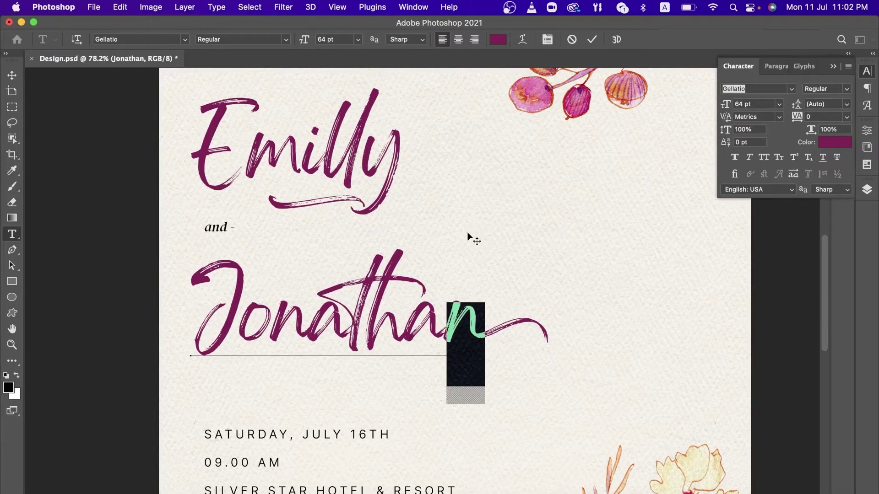
{"action": "scroll", "coordinate": [468, 235], "scroll_direction": "down", "scroll_amount": 1, "text": "alt"}
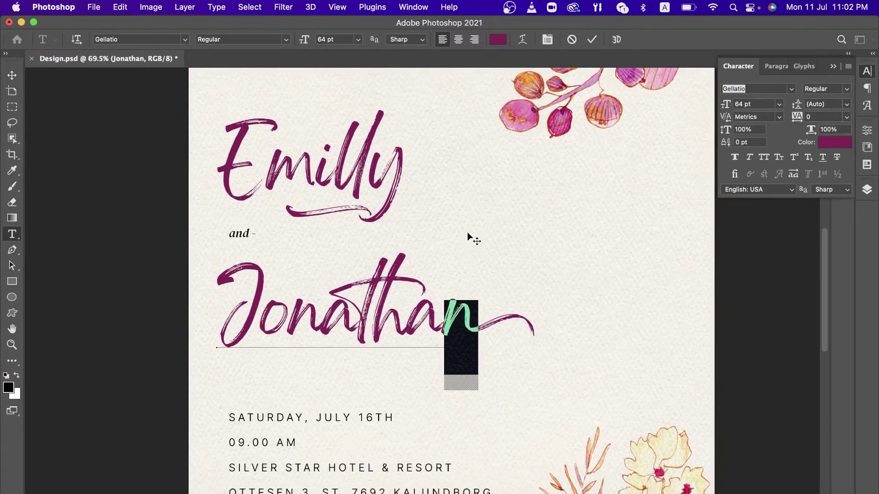
{"action": "scroll", "coordinate": [468, 235], "scroll_direction": "up", "scroll_amount": 3}
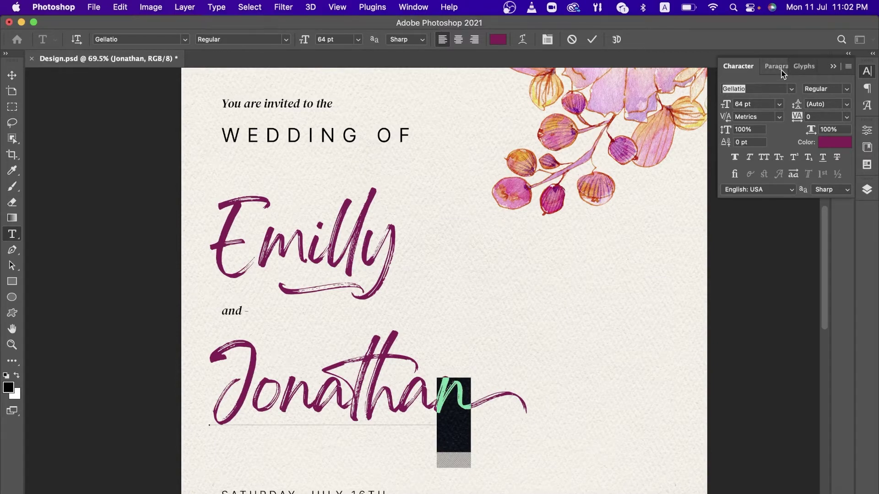
{"action": "left_click", "coordinate": [806, 69]}
Show the full Gellatio glyph set in a taller Glyphs panel
{"action": "scroll", "coordinate": [810, 172], "scroll_direction": "down", "scroll_amount": 2}
{"action": "scroll", "coordinate": [810, 172], "scroll_direction": "down", "scroll_amount": 1}
{"action": "scroll", "coordinate": [811, 172], "scroll_direction": "down", "scroll_amount": 1}
{"action": "left_click_drag", "start_coordinate": [801, 209], "coordinate": [806, 373]}
{"action": "scroll", "coordinate": [804, 250], "scroll_direction": "up", "scroll_amount": 2}
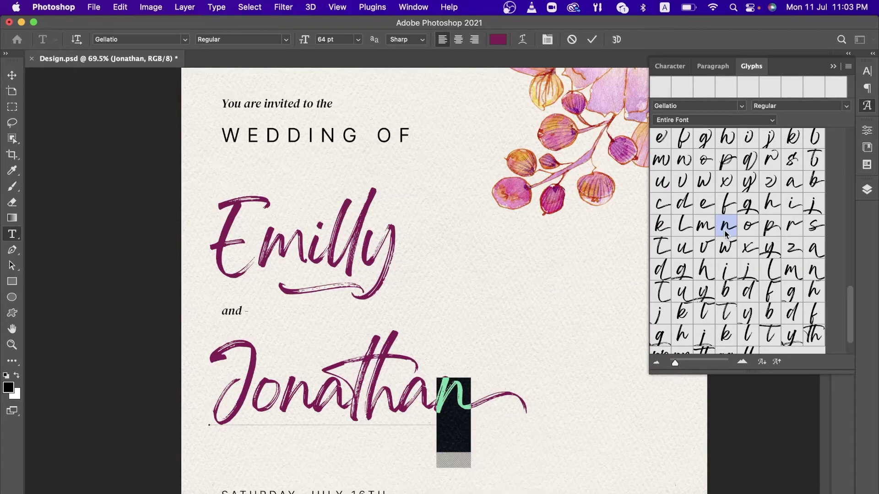
Test w, v and m as Jonathan's last letter, then restore the swash n
{"action": "left_click", "coordinate": [728, 248]}
{"action": "double_click", "coordinate": [728, 248]}
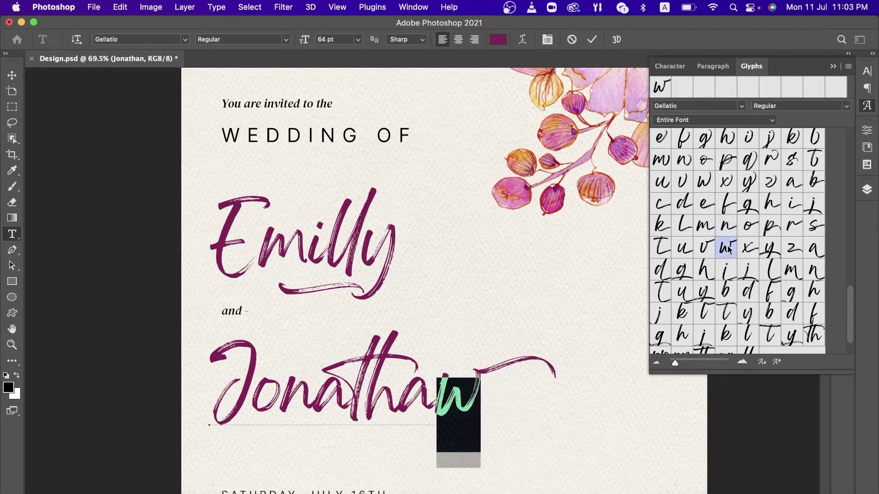
{"action": "double_click", "coordinate": [705, 247]}
{"action": "double_click", "coordinate": [705, 225]}
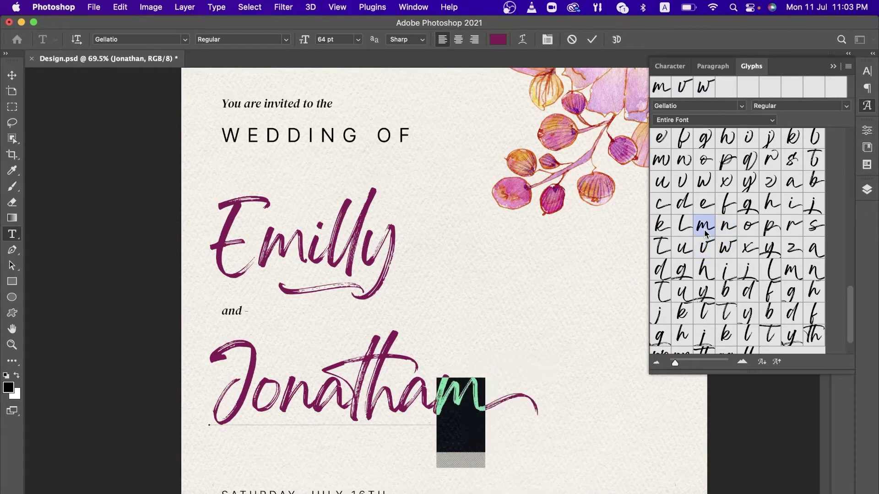
{"action": "double_click", "coordinate": [727, 231]}
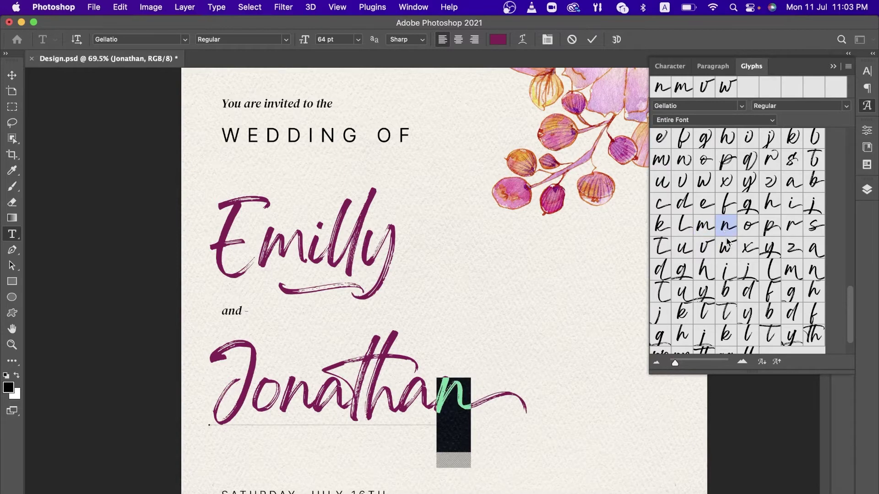
Scroll through the rest of the Gellatio glyph set
{"action": "scroll", "coordinate": [789, 237], "scroll_direction": "down", "scroll_amount": 1}
{"action": "scroll", "coordinate": [788, 237], "scroll_direction": "up", "scroll_amount": 3}
{"action": "scroll", "coordinate": [788, 237], "scroll_direction": "up", "scroll_amount": 2}
{"action": "scroll", "coordinate": [789, 237], "scroll_direction": "down", "scroll_amount": 2}
{"action": "scroll", "coordinate": [789, 237], "scroll_direction": "down", "scroll_amount": 1}
{"action": "scroll", "coordinate": [789, 238], "scroll_direction": "down", "scroll_amount": 3}
{"action": "scroll", "coordinate": [788, 237], "scroll_direction": "down", "scroll_amount": 3}
{"action": "scroll", "coordinate": [789, 237], "scroll_direction": "down", "scroll_amount": 3}
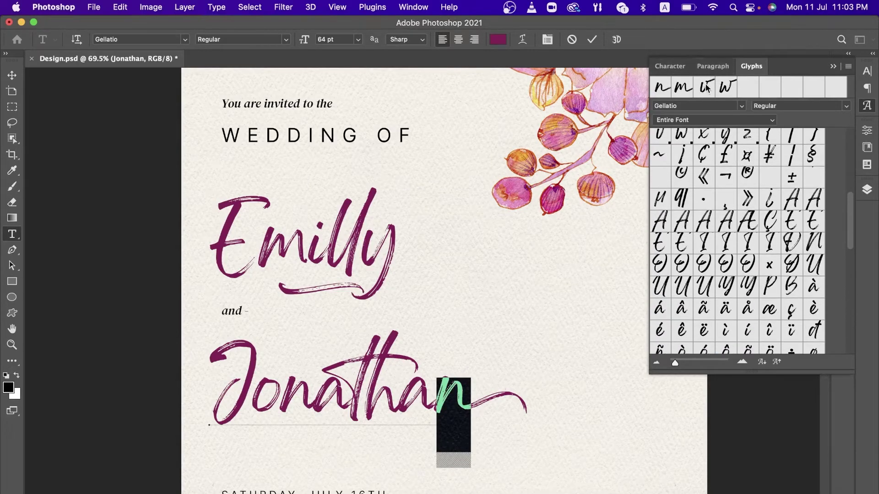
{"action": "scroll", "coordinate": [734, 202], "scroll_direction": "up", "scroll_amount": 2}
{"action": "scroll", "coordinate": [734, 201], "scroll_direction": "up", "scroll_amount": 2}
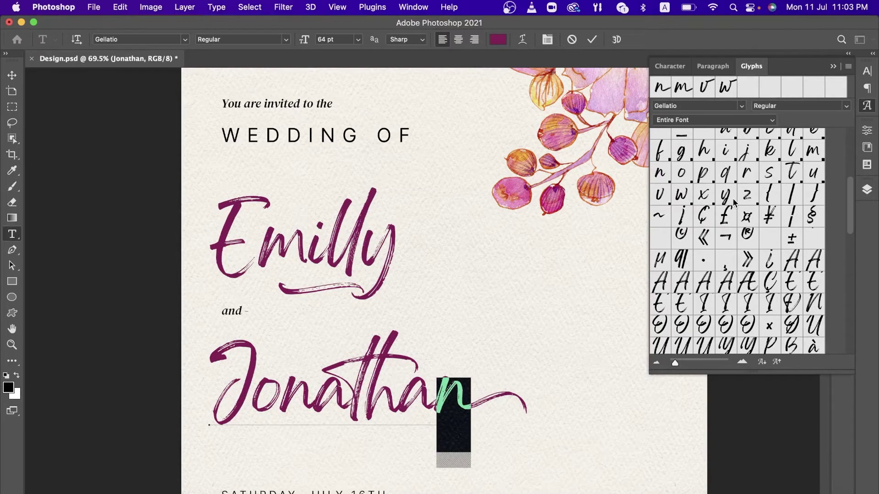
{"action": "scroll", "coordinate": [734, 202], "scroll_direction": "up", "scroll_amount": 2}
{"action": "scroll", "coordinate": [734, 202], "scroll_direction": "up", "scroll_amount": 2}
{"action": "scroll", "coordinate": [733, 202], "scroll_direction": "up", "scroll_amount": 2}
{"action": "scroll", "coordinate": [734, 201], "scroll_direction": "down", "scroll_amount": 1}
{"action": "scroll", "coordinate": [734, 202], "scroll_direction": "down", "scroll_amount": 1}
{"action": "scroll", "coordinate": [734, 202], "scroll_direction": "down", "scroll_amount": 1}
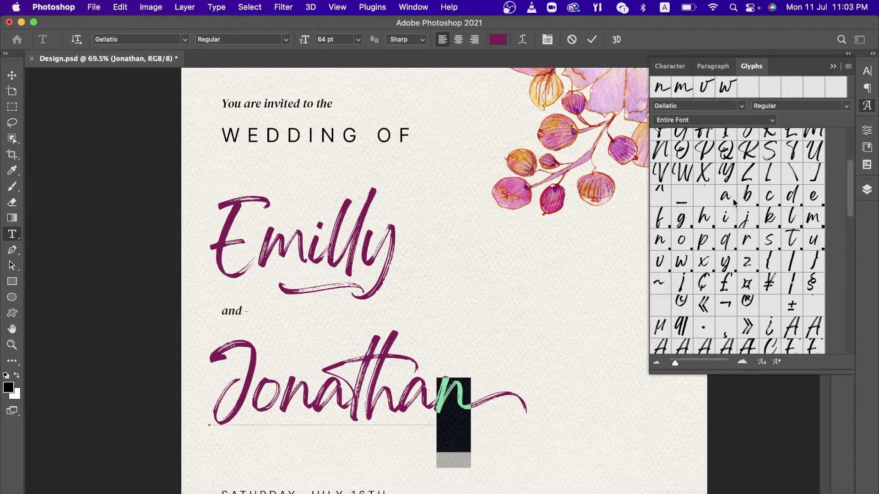
{"action": "scroll", "coordinate": [734, 202], "scroll_direction": "down", "scroll_amount": 1}
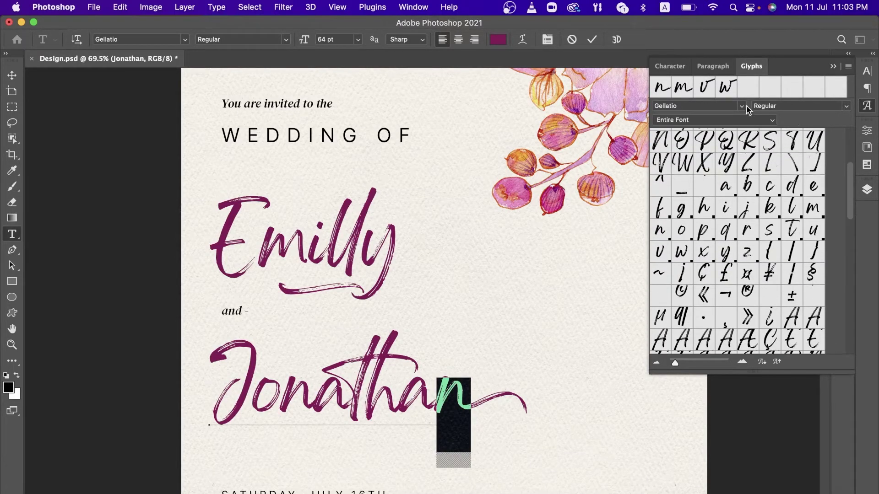
{"action": "left_click", "coordinate": [674, 67]}
{"action": "left_click", "coordinate": [774, 67]}
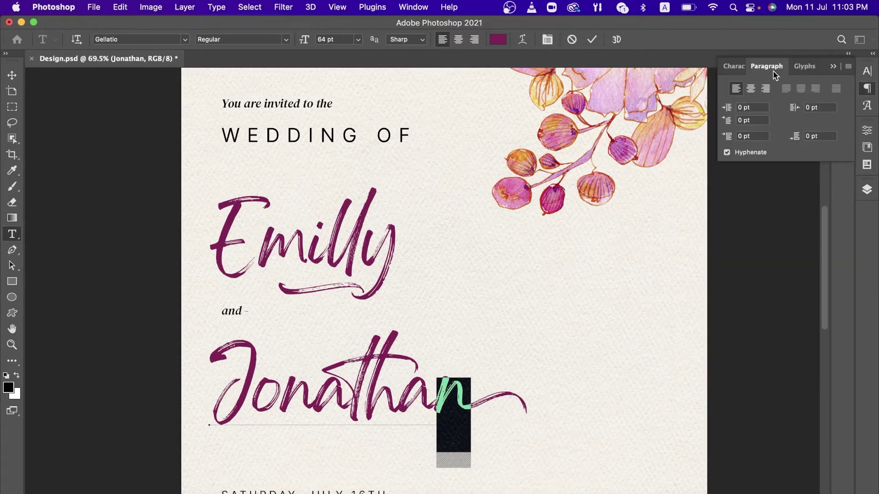
{"action": "left_click", "coordinate": [802, 68]}
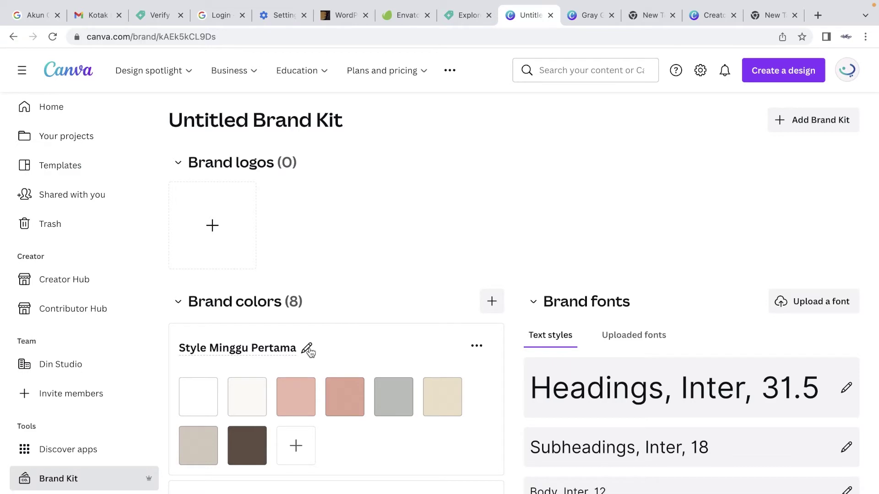
{"action": "scroll", "coordinate": [308, 351], "scroll_direction": "down", "scroll_amount": 1}
{"action": "scroll", "coordinate": [381, 280], "scroll_direction": "up", "scroll_amount": 1}
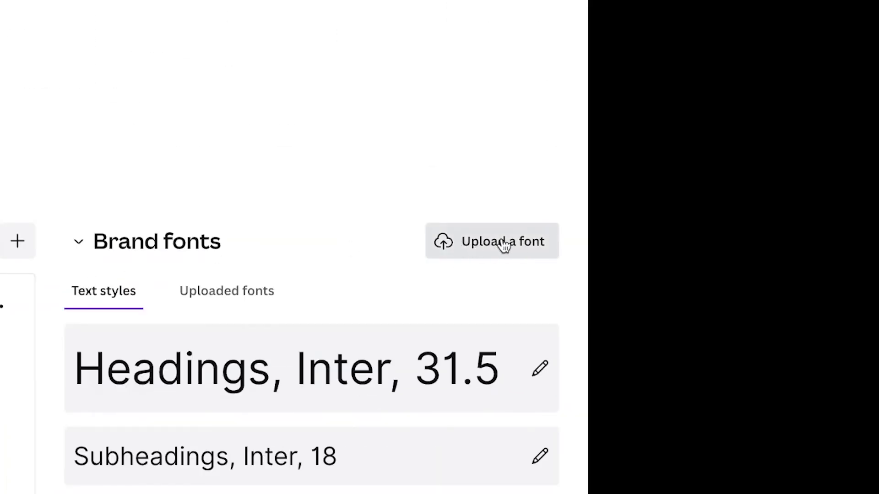
{"action": "left_click", "coordinate": [503, 246]}
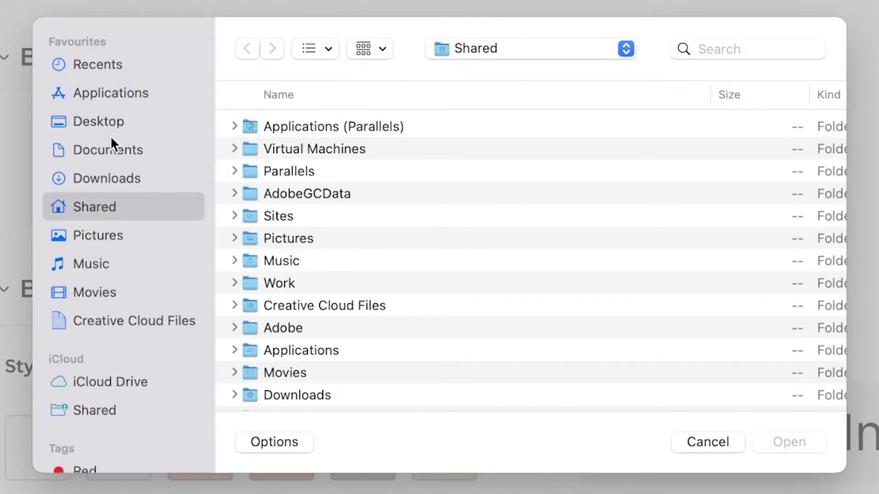
Upload Gellatio Regular.otf from Downloads > Font Gellatio > OTF to the Brand Kit
{"action": "left_click", "coordinate": [111, 180]}
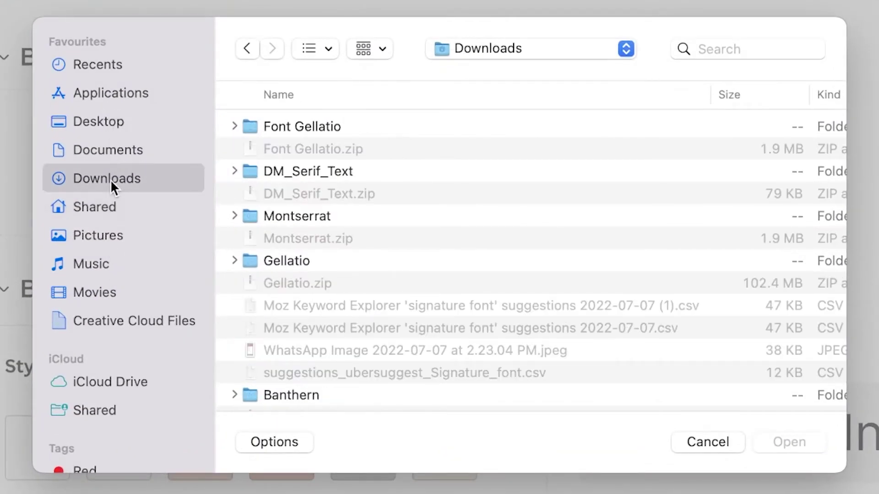
{"action": "double_click", "coordinate": [303, 126]}
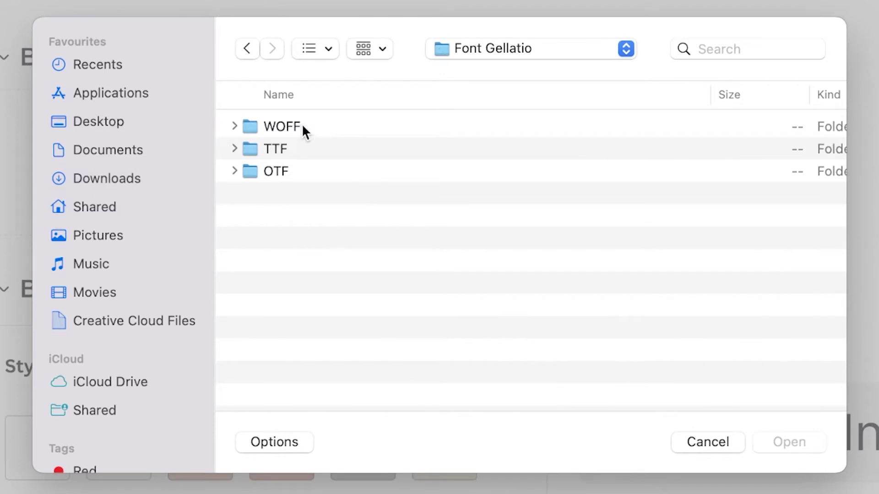
{"action": "double_click", "coordinate": [286, 172]}
{"action": "left_click", "coordinate": [355, 151]}
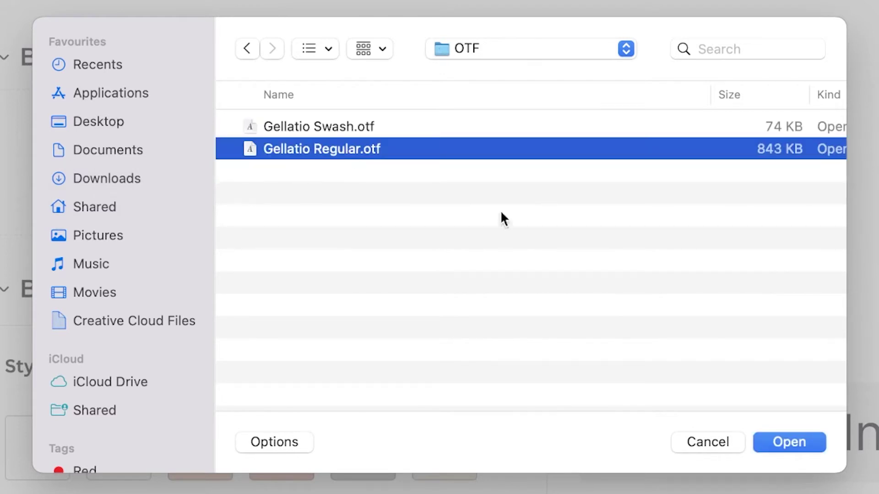
{"action": "left_click", "coordinate": [776, 442]}
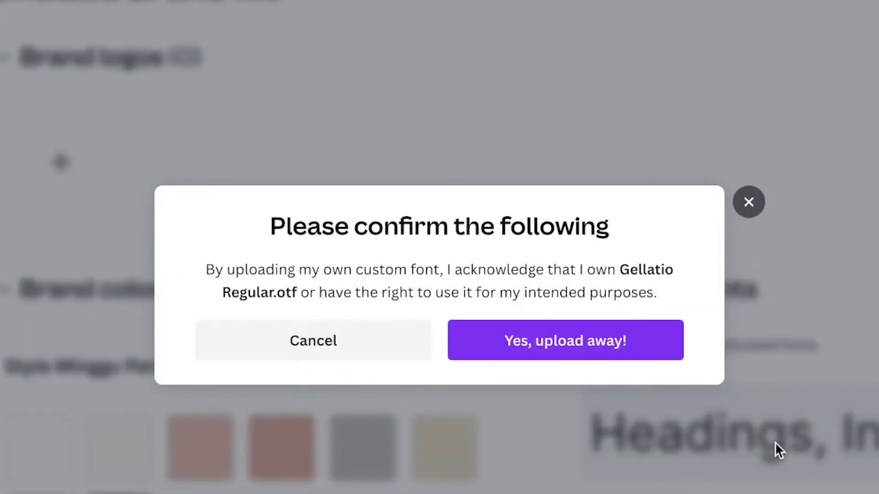
{"action": "left_click", "coordinate": [597, 342]}
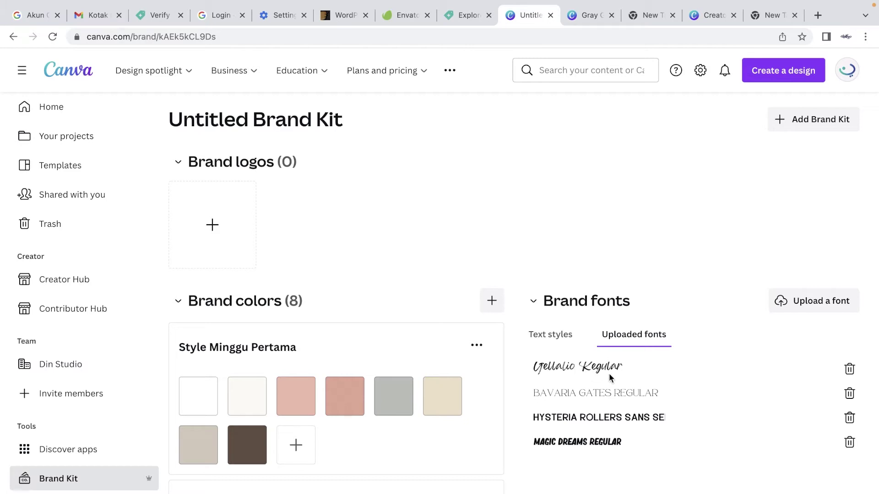
Switch to the Gray Green wedding invitation design and select the Emelly text
{"action": "left_click", "coordinate": [589, 16]}
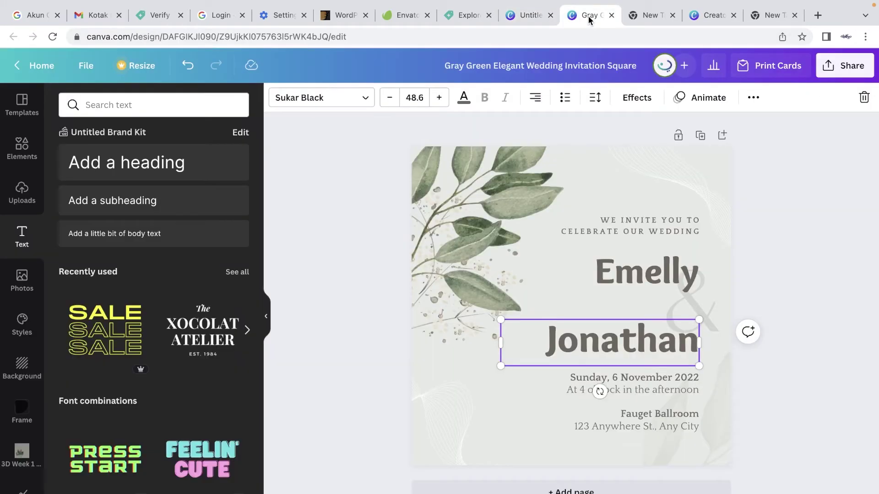
{"action": "left_click_drag", "start_coordinate": [551, 111], "coordinate": [354, 338]}
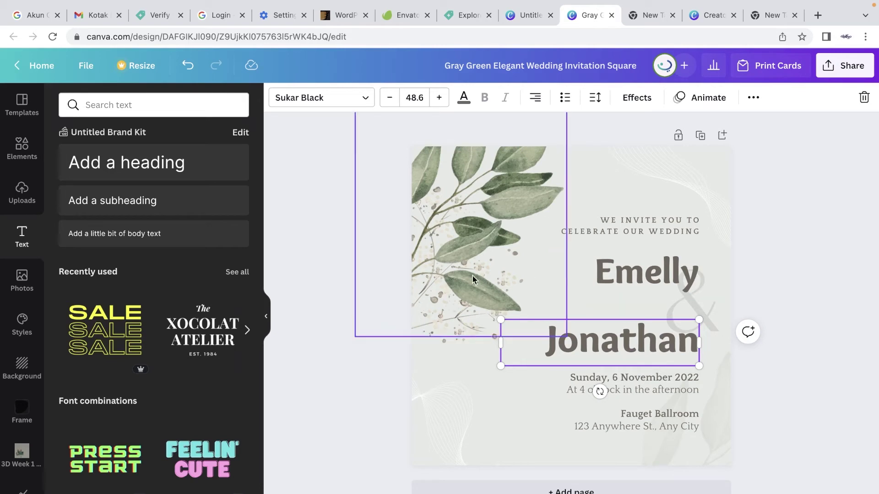
{"action": "left_click", "coordinate": [369, 367]}
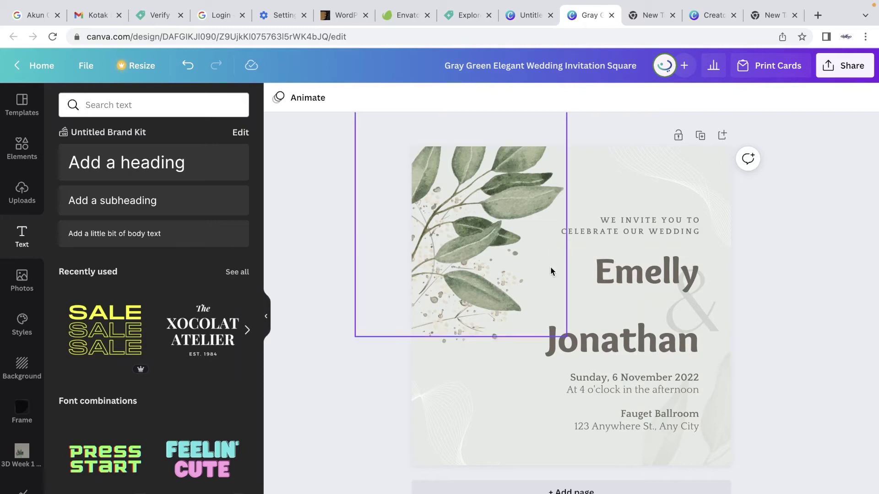
{"action": "left_click", "coordinate": [616, 276]}
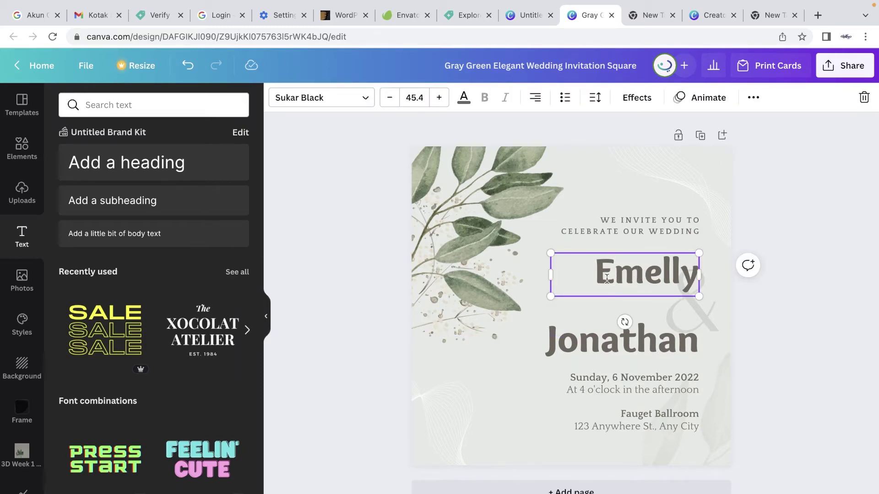
{"action": "left_click_drag", "start_coordinate": [595, 274], "coordinate": [700, 275]}
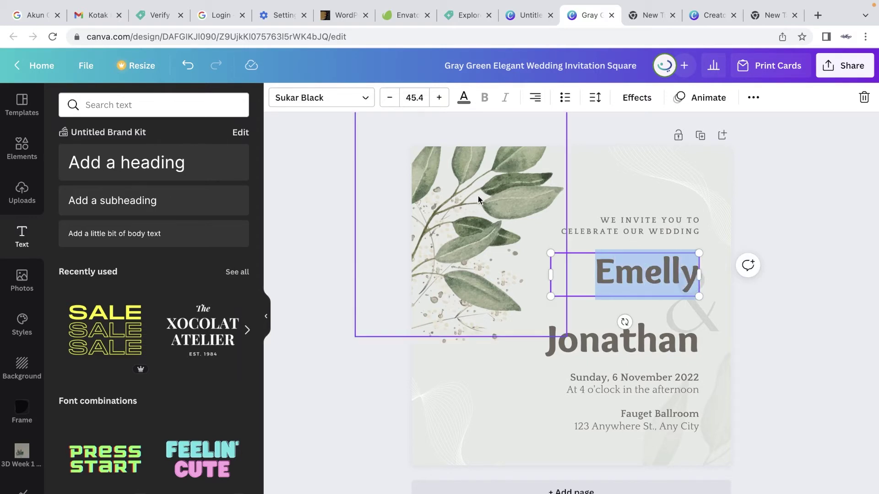
Replace the 'Corporate' font search with 'gella' and apply Gellatio to Emelly
{"action": "left_click", "coordinate": [349, 98]}
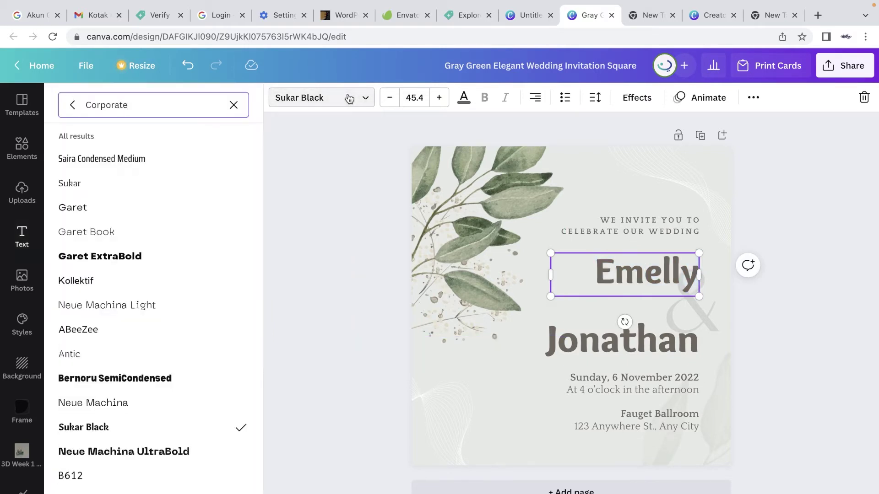
{"action": "left_click_drag", "start_coordinate": [174, 105], "coordinate": [70, 105]}
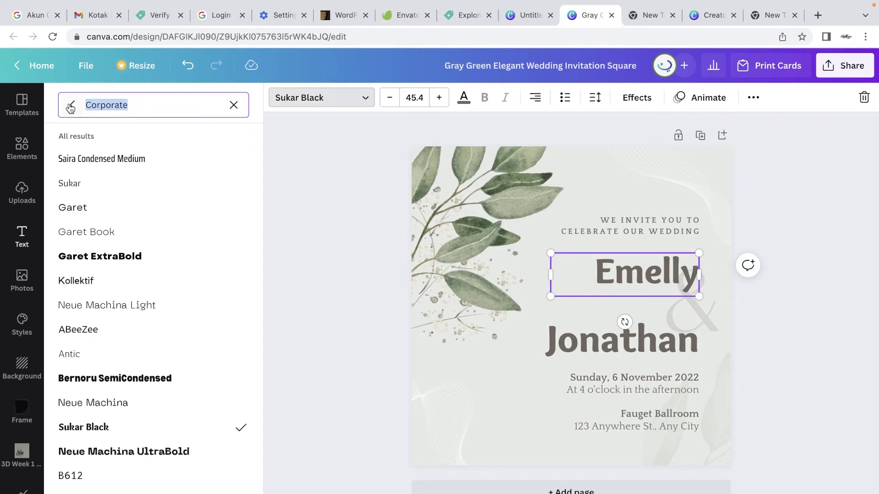
{"action": "key", "text": "BackSpace"}
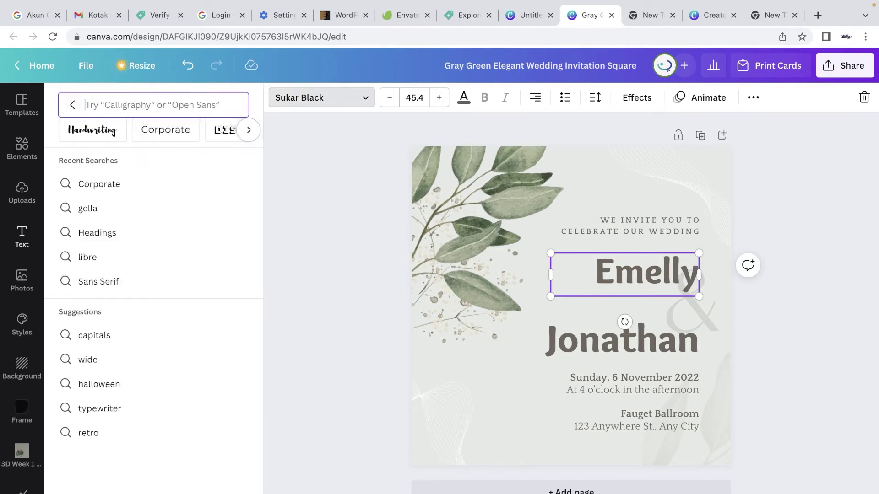
{"action": "type", "text": "gell"}
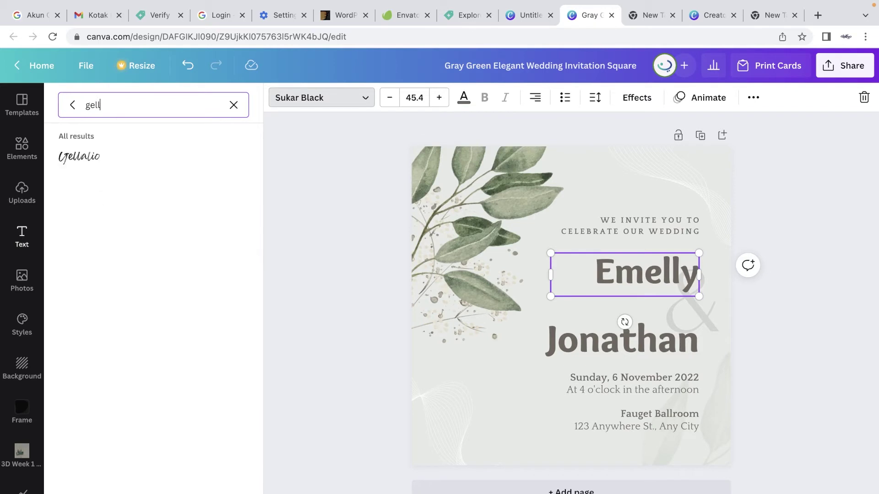
{"action": "type", "text": "a"}
{"action": "left_click", "coordinate": [102, 163]}
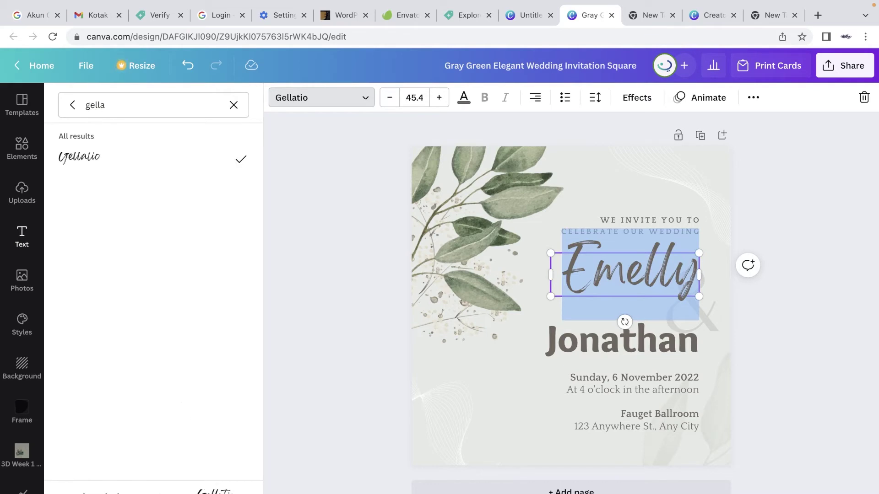
Select the 'll' letters in the Gellatio-set Emelly name
{"action": "left_click", "coordinate": [665, 276]}
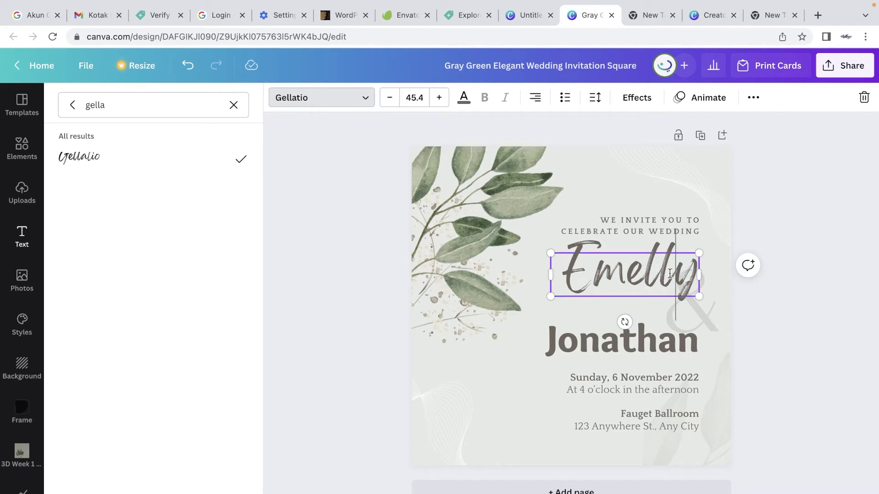
{"action": "left_click_drag", "start_coordinate": [676, 275], "coordinate": [645, 275]}
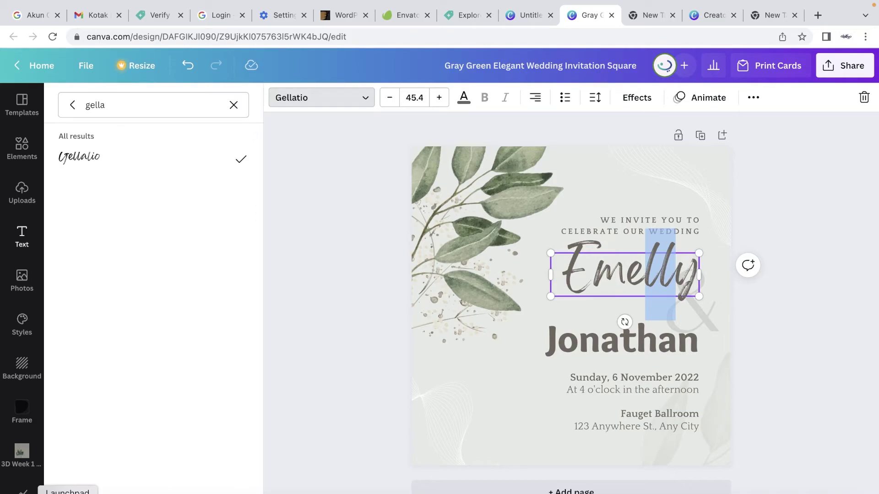
Find Font Book by searching 'font' among the installed applications
{"action": "left_click", "coordinate": [71, 493]}
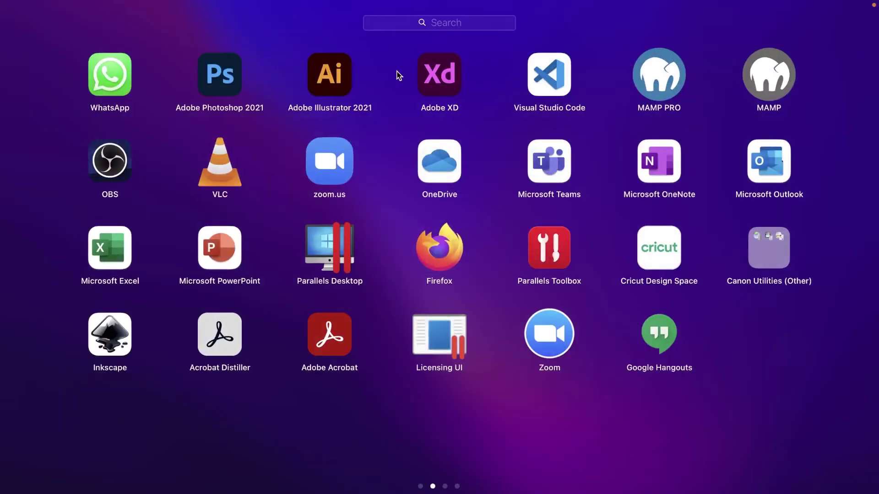
{"action": "left_click", "coordinate": [399, 23]}
{"action": "type", "text": "font"}
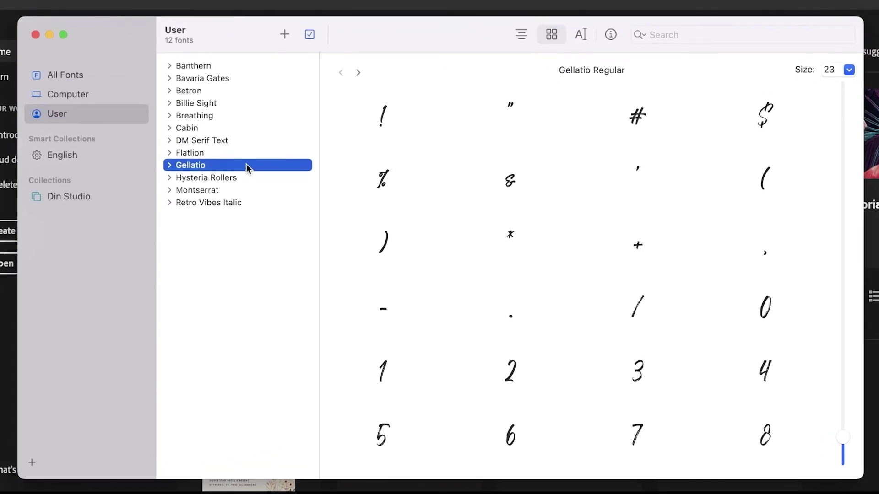
Copy Gellatio's 'll' ligature glyph from the Font Book glyph grid
{"action": "scroll", "coordinate": [590, 266], "scroll_direction": "down", "scroll_amount": 2}
{"action": "scroll", "coordinate": [590, 266], "scroll_direction": "down", "scroll_amount": 3}
{"action": "scroll", "coordinate": [590, 267], "scroll_direction": "down", "scroll_amount": 5}
{"action": "scroll", "coordinate": [590, 266], "scroll_direction": "down", "scroll_amount": 5}
{"action": "scroll", "coordinate": [590, 267], "scroll_direction": "down", "scroll_amount": 5}
{"action": "scroll", "coordinate": [589, 266], "scroll_direction": "down", "scroll_amount": 5}
{"action": "scroll", "coordinate": [590, 266], "scroll_direction": "down", "scroll_amount": 4}
{"action": "scroll", "coordinate": [590, 267], "scroll_direction": "down", "scroll_amount": 3}
{"action": "scroll", "coordinate": [590, 267], "scroll_direction": "down", "scroll_amount": 3}
{"action": "scroll", "coordinate": [590, 266], "scroll_direction": "down", "scroll_amount": 2}
{"action": "scroll", "coordinate": [589, 266], "scroll_direction": "down", "scroll_amount": 3}
{"action": "scroll", "coordinate": [589, 266], "scroll_direction": "down", "scroll_amount": 4}
{"action": "scroll", "coordinate": [590, 266], "scroll_direction": "down", "scroll_amount": 5}
{"action": "scroll", "coordinate": [590, 266], "scroll_direction": "down", "scroll_amount": 4}
{"action": "scroll", "coordinate": [590, 266], "scroll_direction": "down", "scroll_amount": 3}
{"action": "scroll", "coordinate": [590, 266], "scroll_direction": "down", "scroll_amount": 4}
{"action": "scroll", "coordinate": [590, 266], "scroll_direction": "down", "scroll_amount": 3}
{"action": "scroll", "coordinate": [589, 267], "scroll_direction": "down", "scroll_amount": 3}
{"action": "scroll", "coordinate": [589, 266], "scroll_direction": "down", "scroll_amount": 4}
{"action": "scroll", "coordinate": [589, 266], "scroll_direction": "down", "scroll_amount": 3}
{"action": "scroll", "coordinate": [589, 267], "scroll_direction": "down", "scroll_amount": 3}
{"action": "scroll", "coordinate": [589, 266], "scroll_direction": "down", "scroll_amount": 3}
{"action": "scroll", "coordinate": [590, 265], "scroll_direction": "down", "scroll_amount": 4}
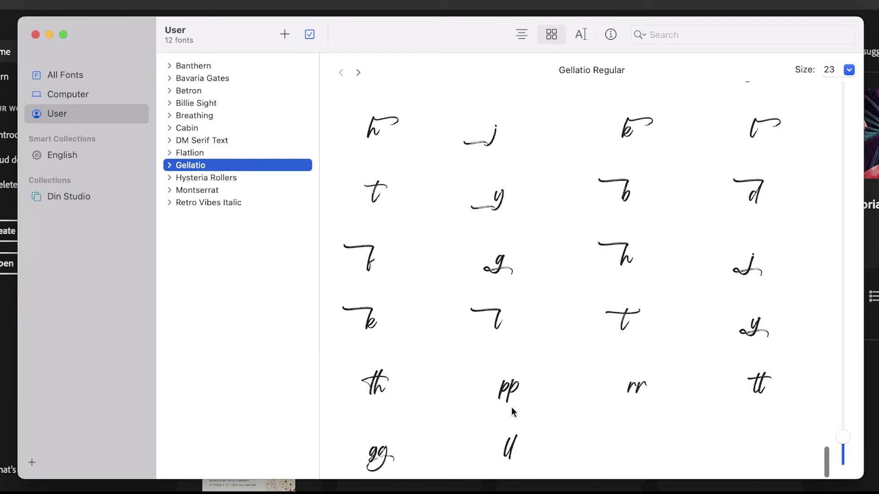
{"action": "left_click", "coordinate": [505, 449]}
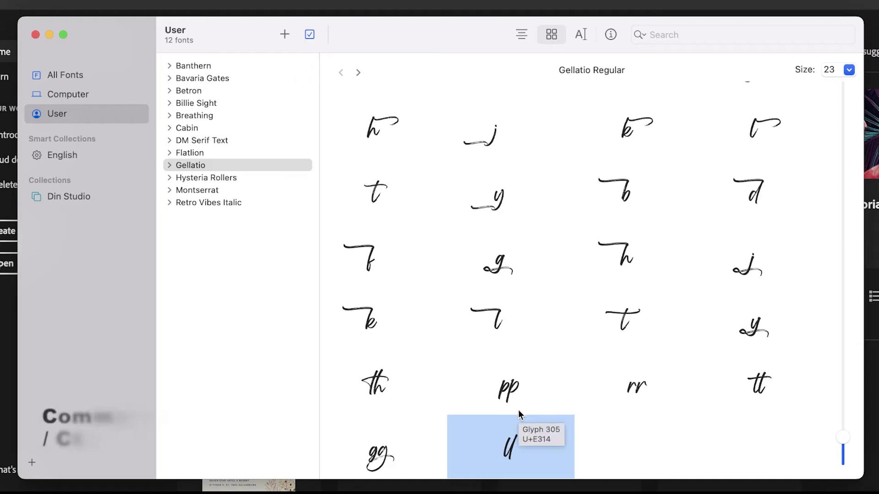
{"action": "key", "text": "super+c"}
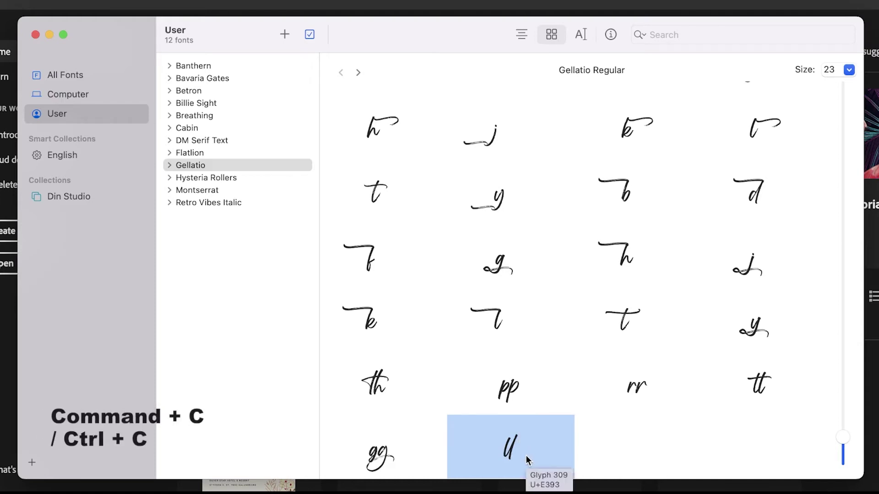
{"action": "key", "text": "super+c"}
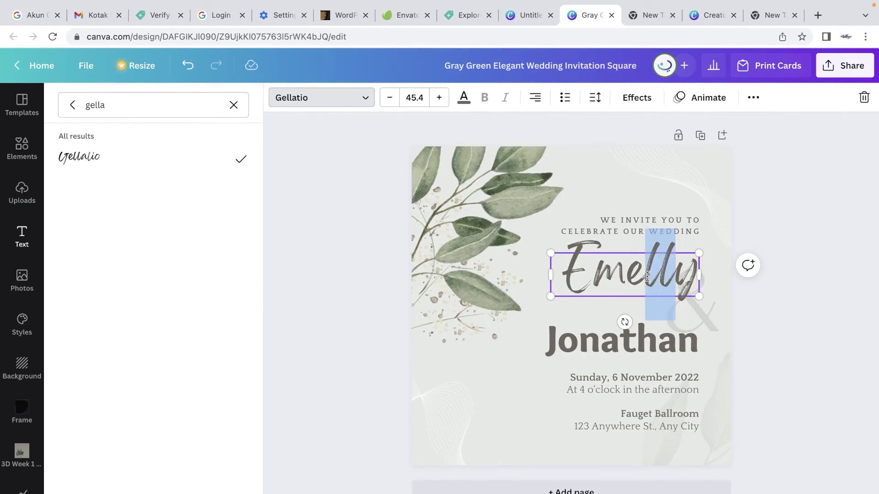
Paste the 'll' ligature into Emelly and widen the text box so it fits one line
{"action": "key", "text": "ctrl+v"}
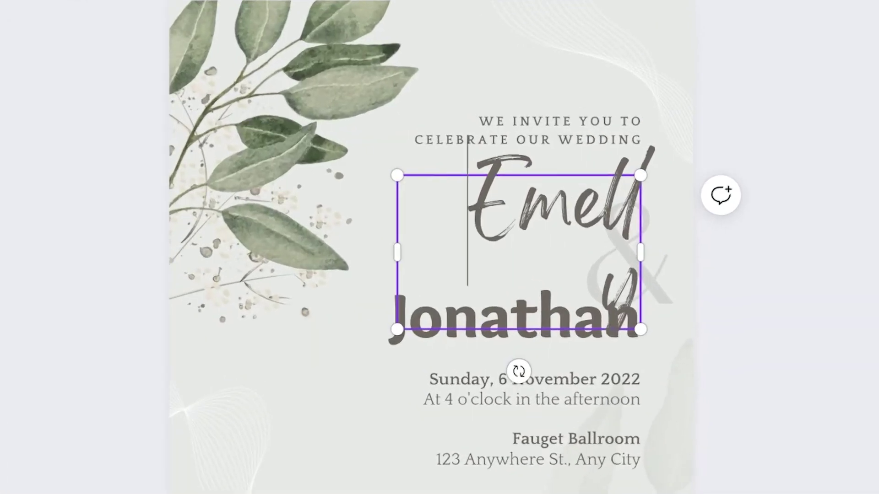
{"action": "left_click_drag", "start_coordinate": [398, 251], "coordinate": [340, 252]}
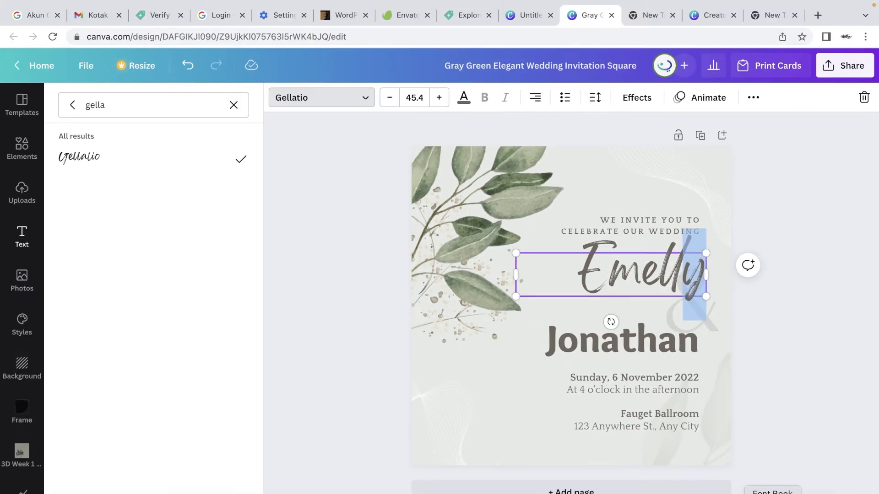
{"action": "key", "text": "ctrl+Left"}
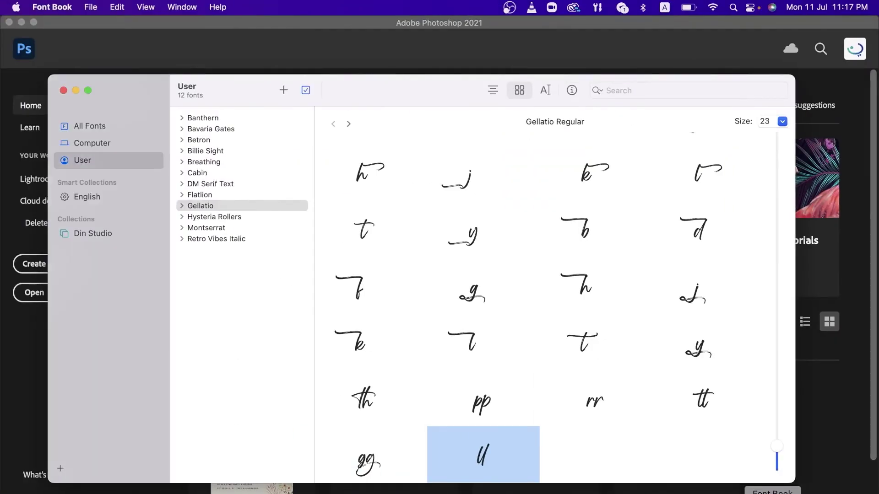
Copy Gellatio's swash 'y' alternate in Font Book and return to the Emelly text
{"action": "scroll", "coordinate": [636, 361], "scroll_direction": "up", "scroll_amount": 1}
{"action": "scroll", "coordinate": [636, 361], "scroll_direction": "up", "scroll_amount": 7}
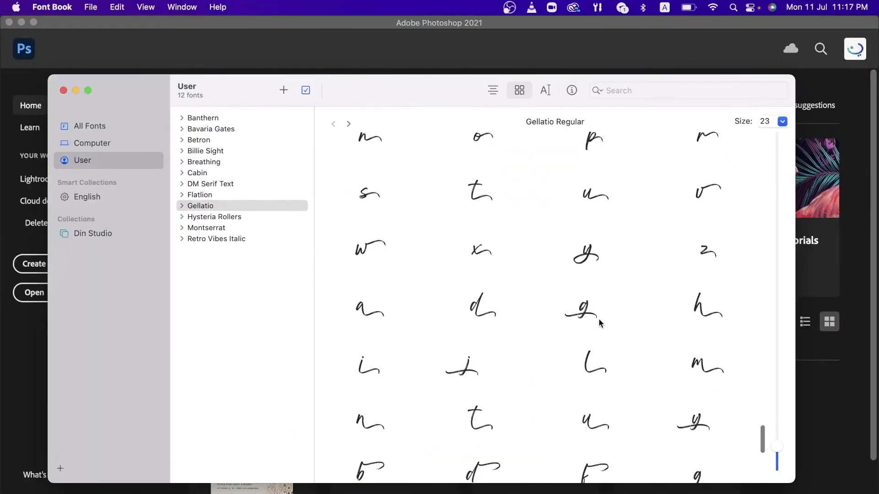
{"action": "left_click", "coordinate": [586, 256]}
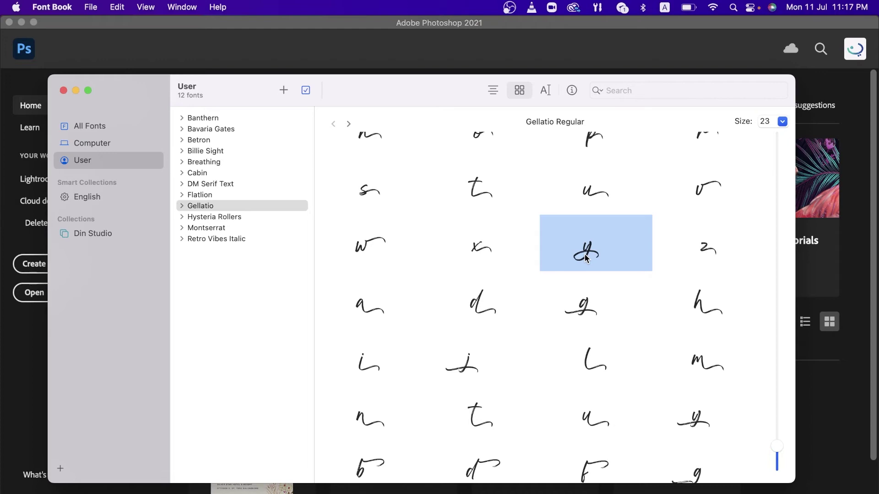
{"action": "key", "text": "super+c"}
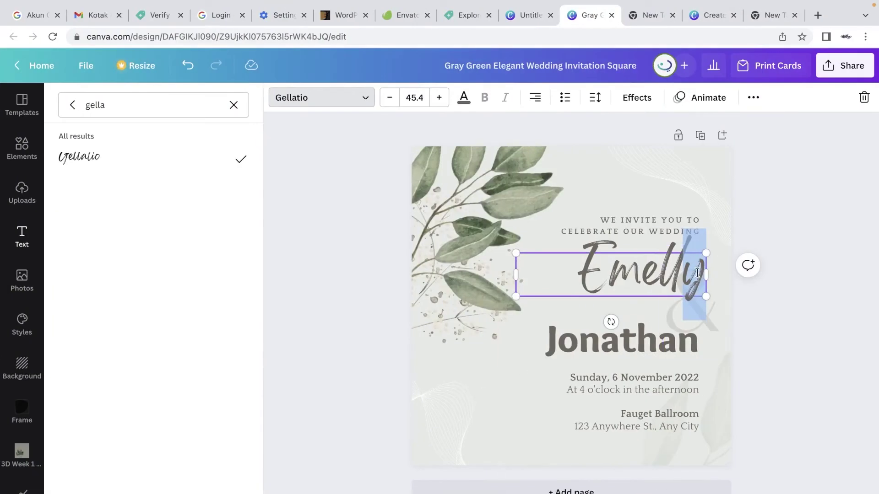
{"action": "left_click", "coordinate": [689, 275]}
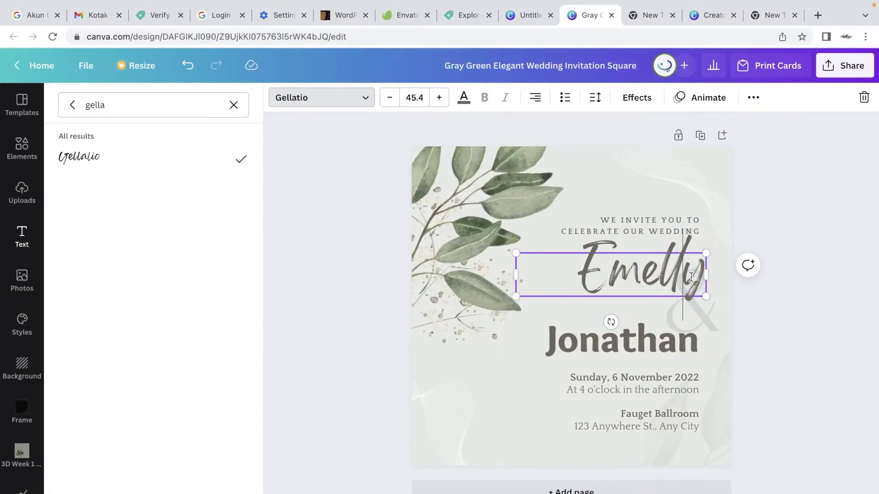
Paste the Gellatio swash alternate over Emelly's final 'y' so its tail curls under the name
{"action": "left_click_drag", "start_coordinate": [687, 276], "coordinate": [706, 276]}
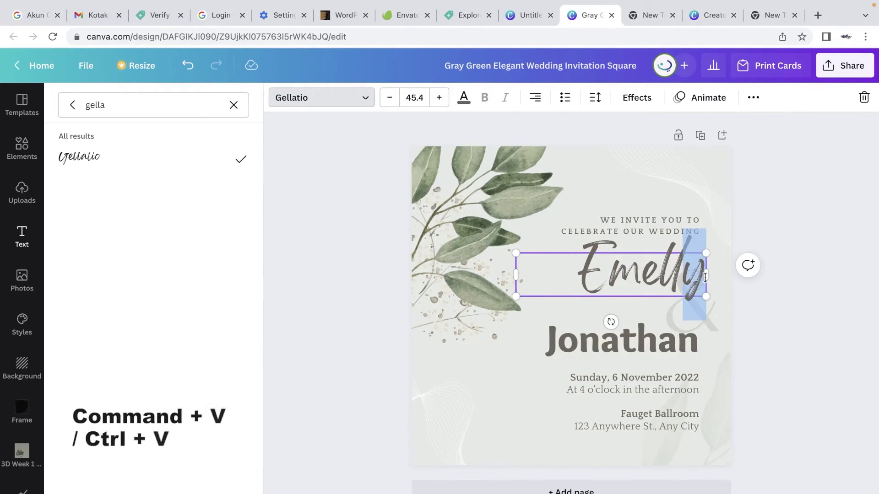
{"action": "key", "text": "ctrl+v"}
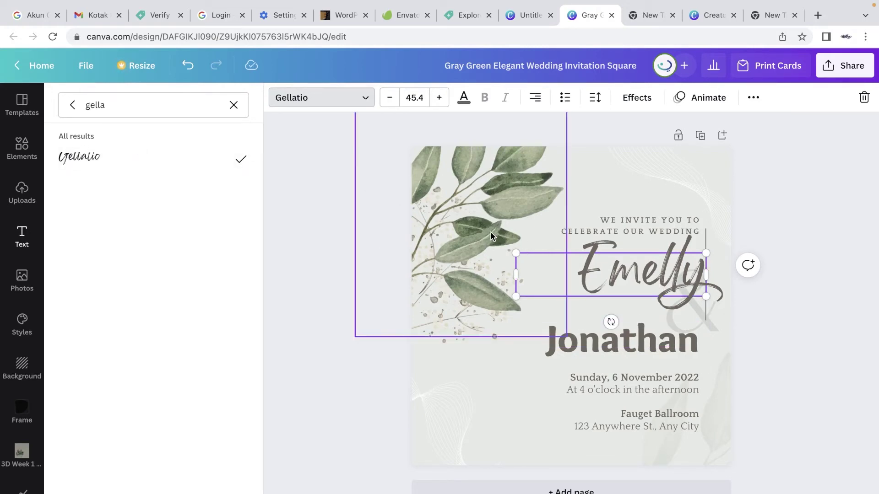
{"action": "key", "text": "Escape"}
{"action": "mouse_move", "coordinate": [266, 316]}
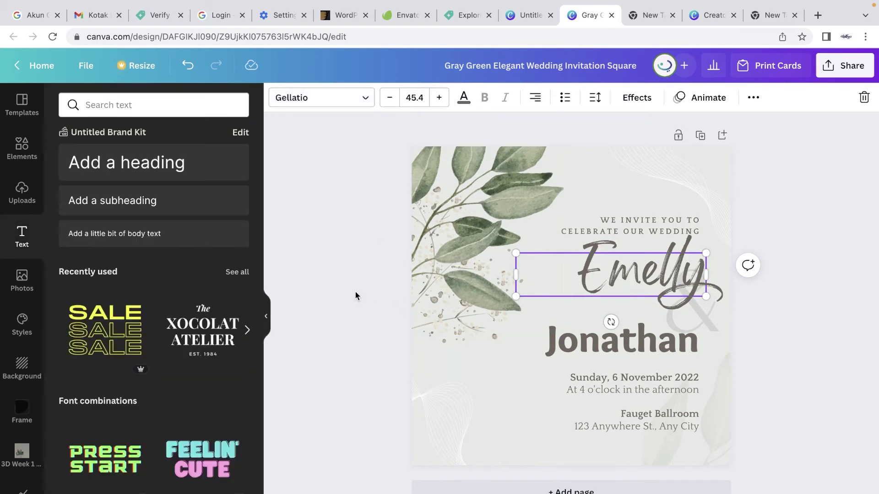
Set Jonathan in the Gellatio font and nudge it slightly right
{"action": "left_click", "coordinate": [347, 369]}
{"action": "left_click", "coordinate": [634, 355]}
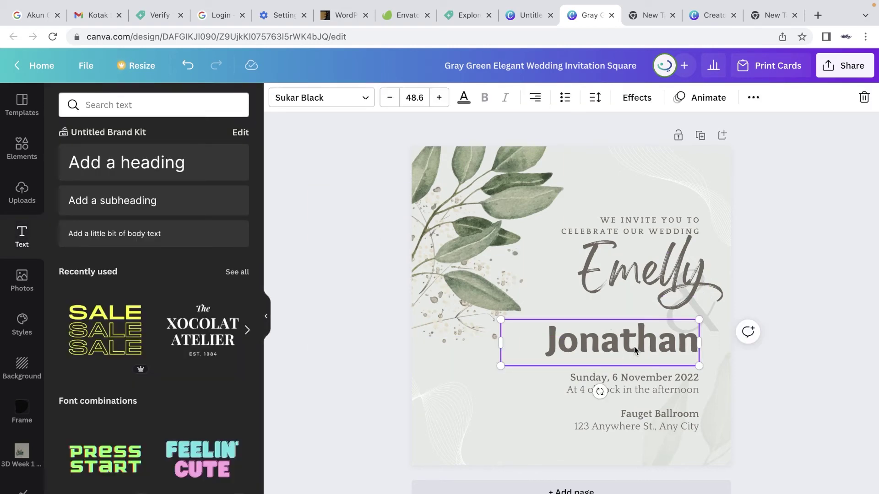
{"action": "left_click", "coordinate": [318, 97]}
{"action": "type", "text": "gella"}
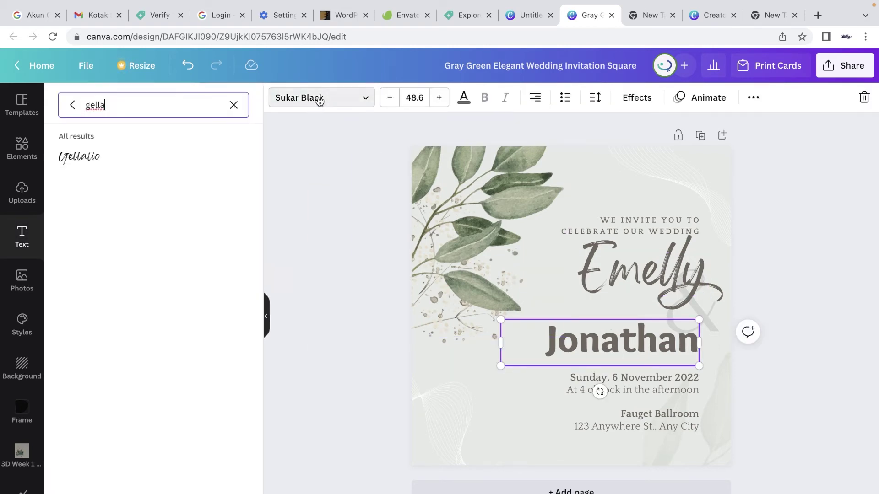
{"action": "left_click", "coordinate": [110, 162]}
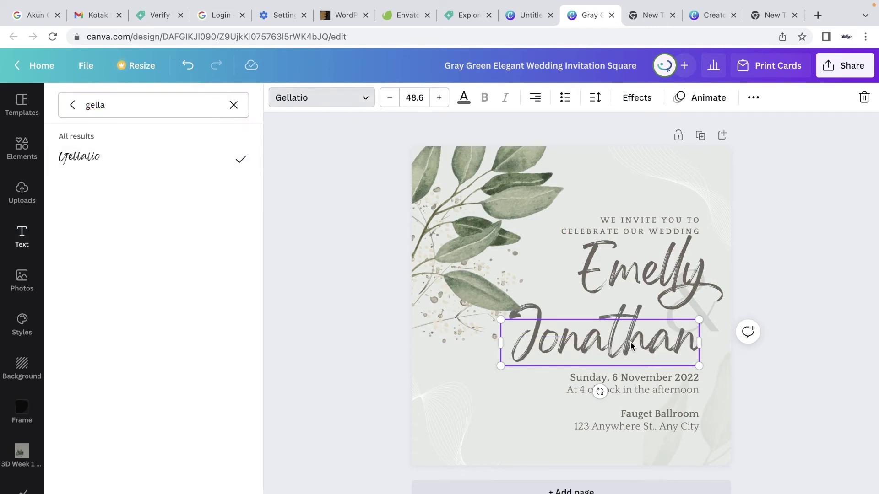
{"action": "left_click_drag", "start_coordinate": [625, 345], "coordinate": [628, 347]}
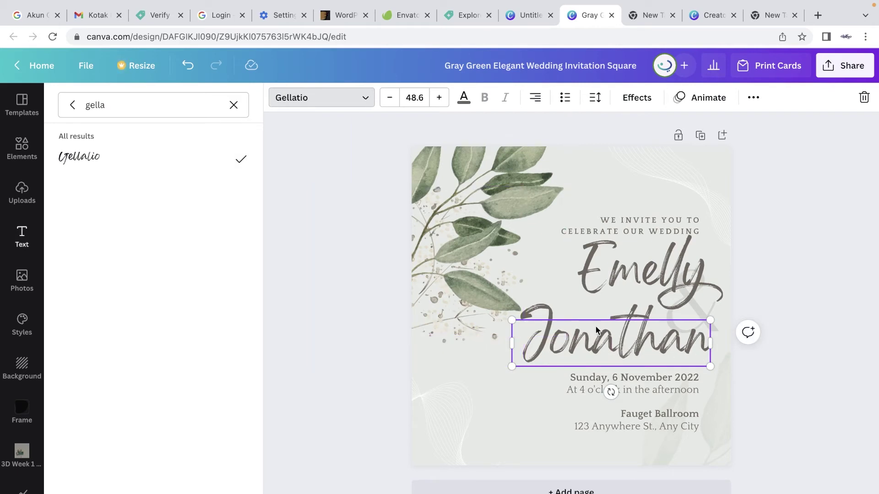
Select the letter 't' in Jonathan for replacement
{"action": "double_click", "coordinate": [668, 352]}
{"action": "left_click", "coordinate": [667, 349]}
{"action": "left_click_drag", "start_coordinate": [626, 343], "coordinate": [615, 343]}
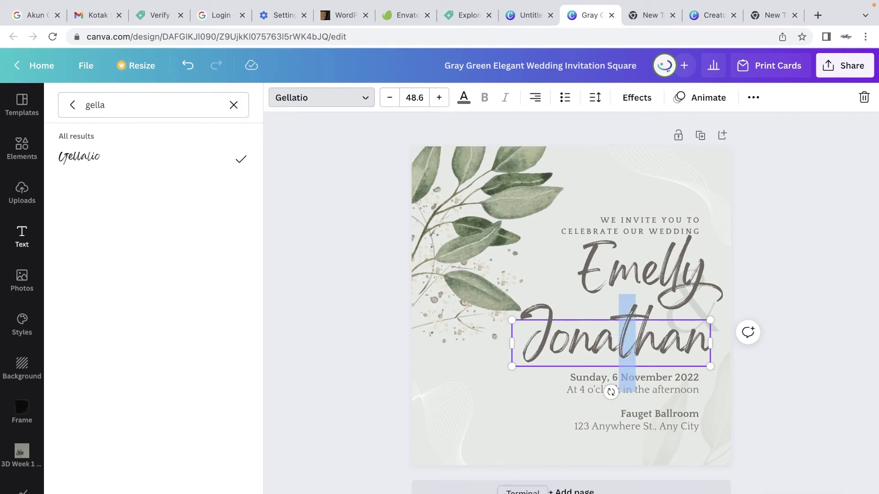
{"action": "key", "text": "ctrl+Left"}
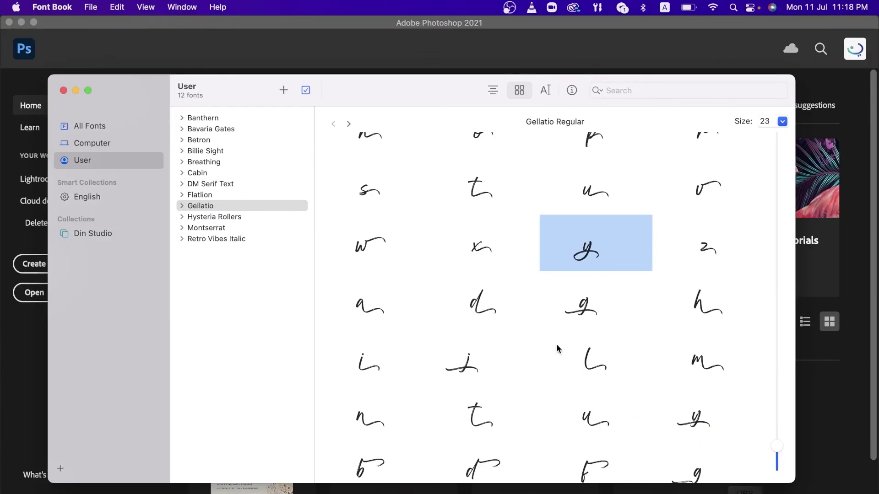
Copy a swash 't' alternate from Gellatio's glyph grid for Jonathan
{"action": "scroll", "coordinate": [593, 336], "scroll_direction": "down", "scroll_amount": 5}
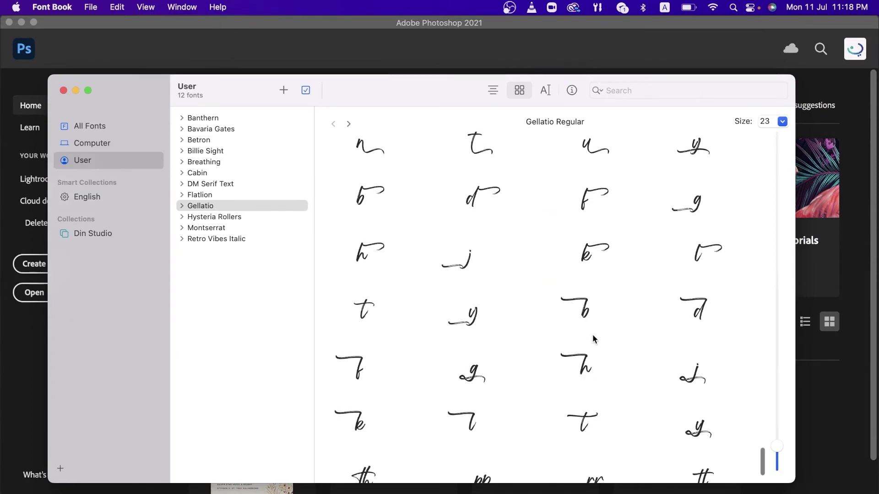
{"action": "left_click", "coordinate": [589, 424]}
{"action": "key", "text": "super+c"}
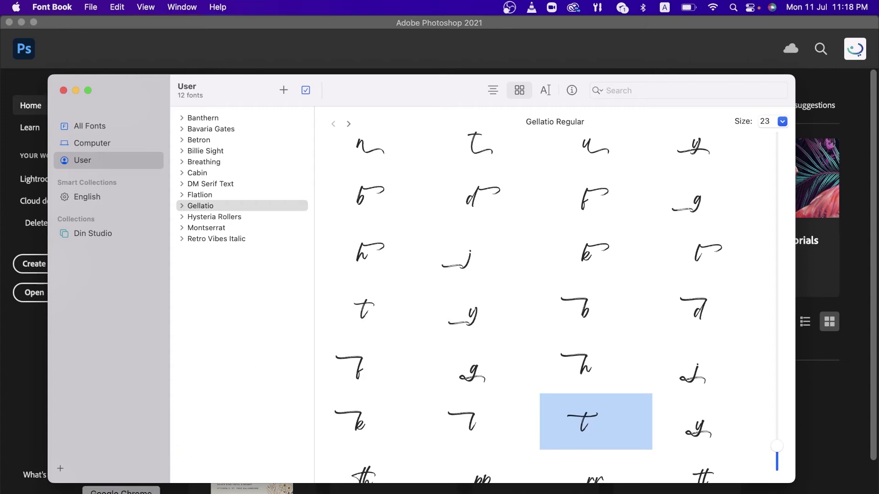
{"action": "left_click", "coordinate": [121, 493]}
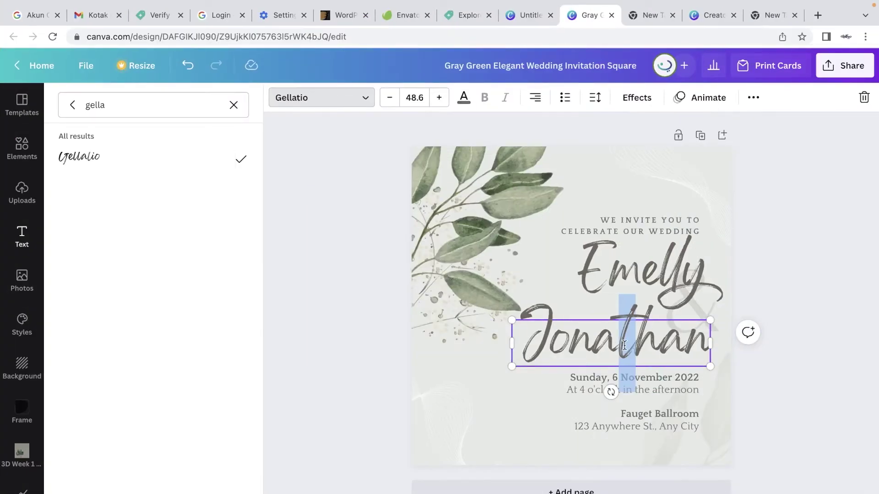
Paste the swash 't' into Jonathan, select its final 'n', and copy Gellatio's tailed 'n'
{"action": "key", "text": "super+v"}
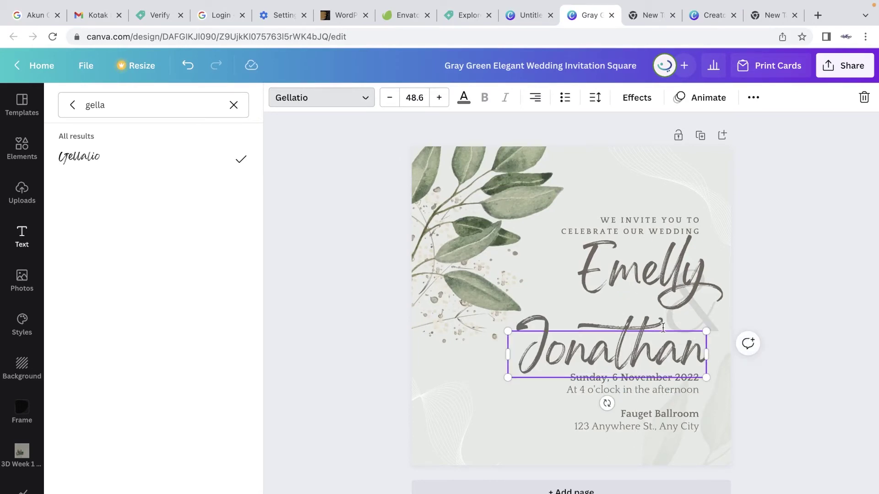
{"action": "left_click_drag", "start_coordinate": [683, 348], "coordinate": [702, 349]}
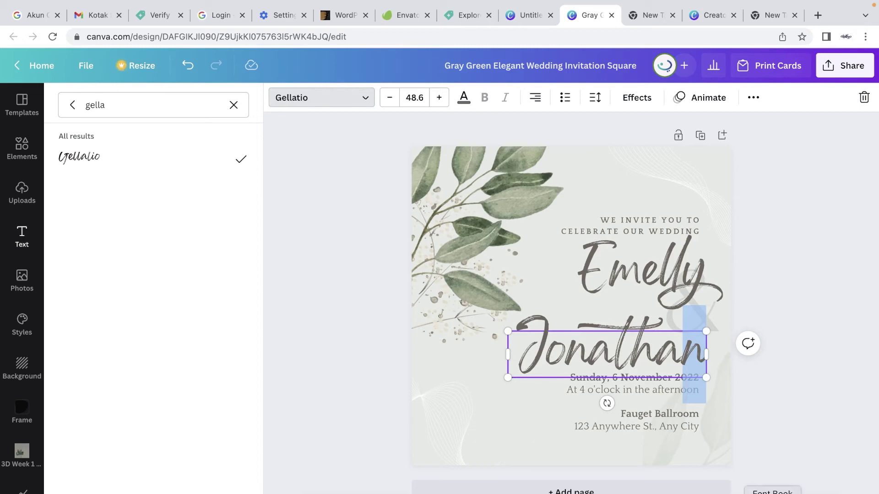
{"action": "key", "text": "ctrl+Left"}
{"action": "scroll", "coordinate": [504, 348], "scroll_direction": "up", "scroll_amount": 10}
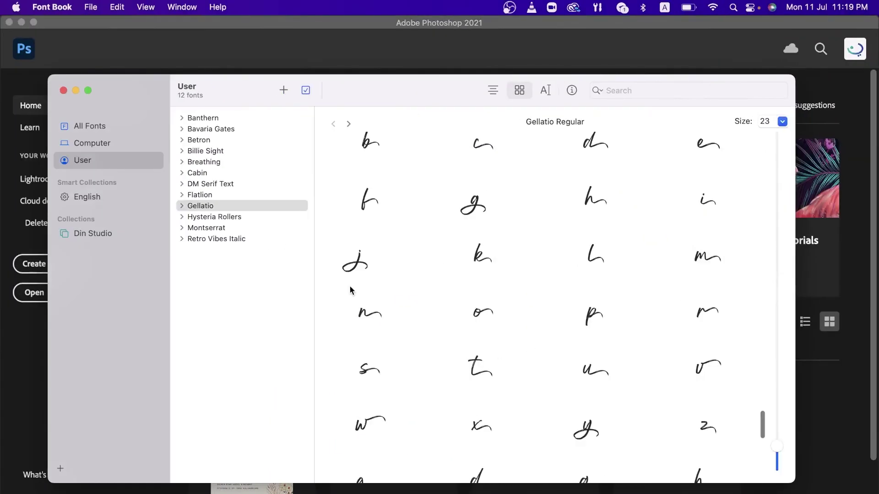
{"action": "left_click", "coordinate": [369, 315]}
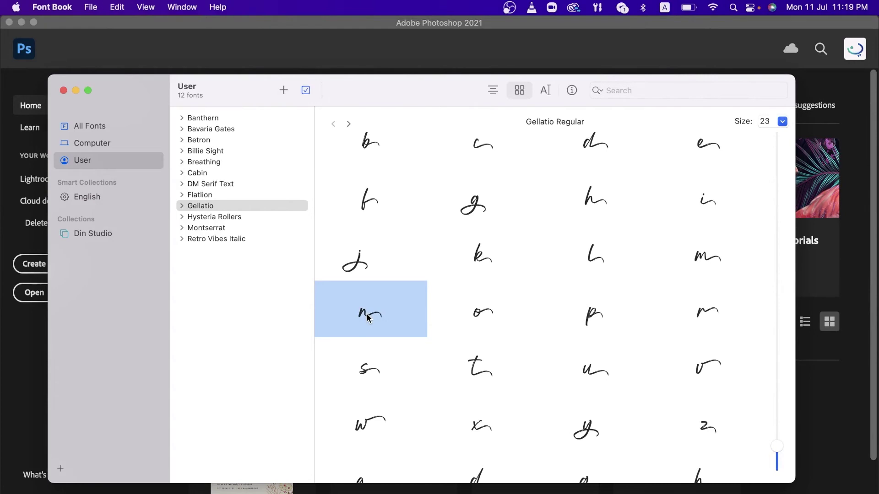
{"action": "key", "text": "super+c"}
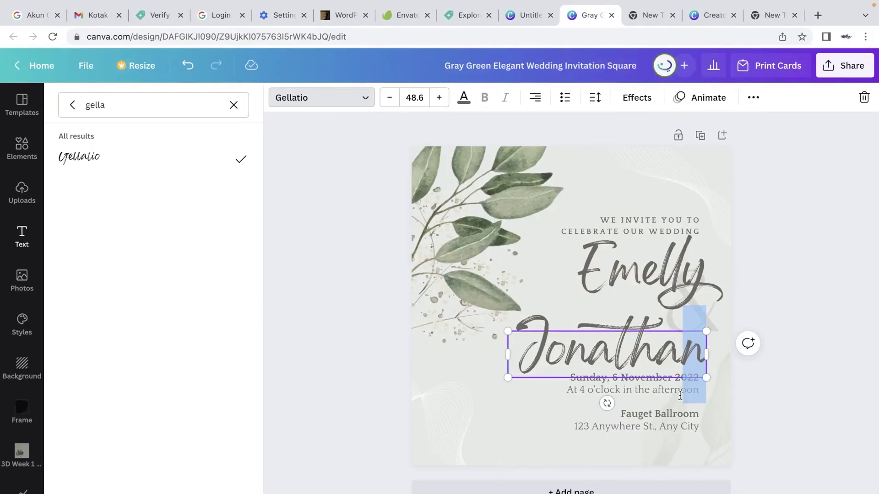
Finish Jonathan with the long-tailed swash 'n' and nudge the name slightly left
{"action": "key", "text": "super+v"}
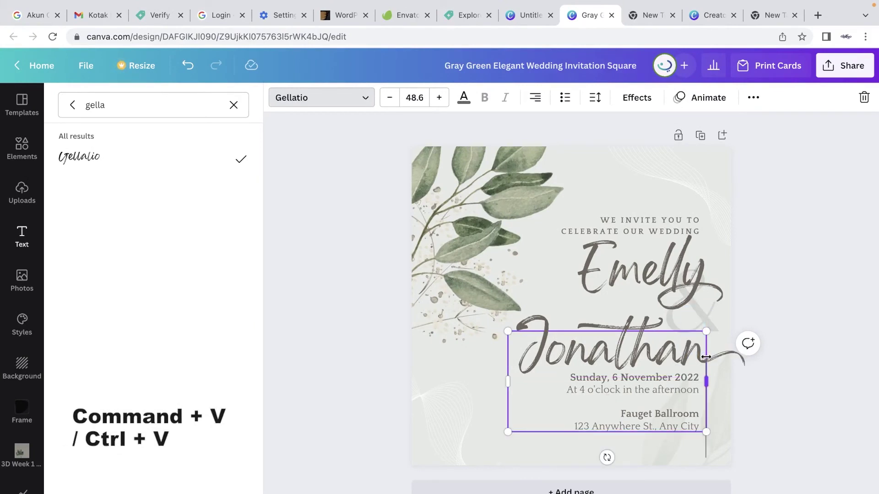
{"action": "key", "text": "Escape"}
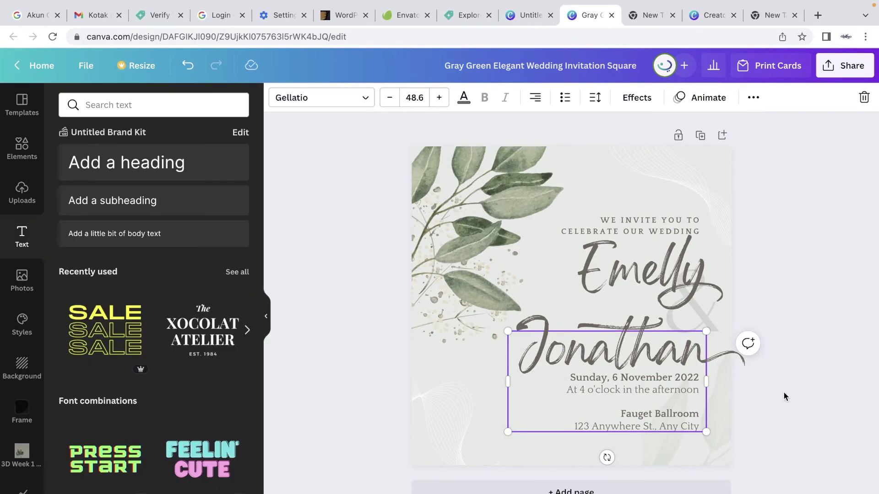
{"action": "left_click", "coordinate": [783, 391]}
{"action": "left_click_drag", "start_coordinate": [639, 356], "coordinate": [614, 352]}
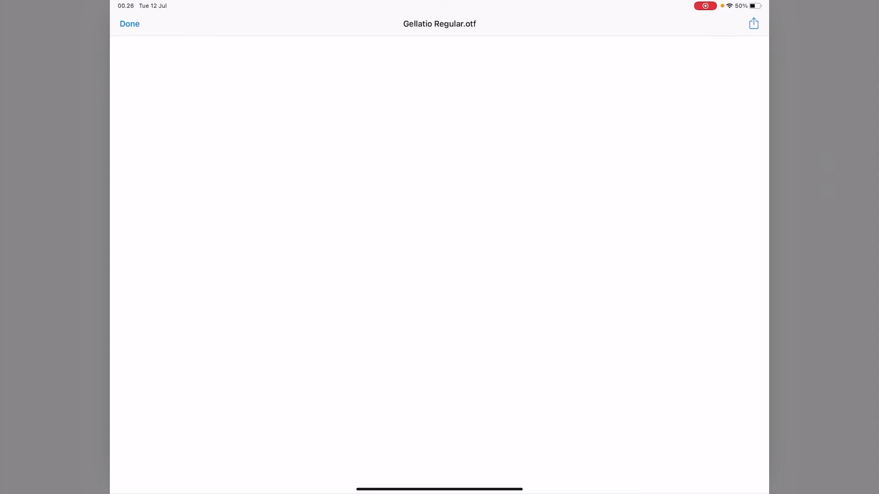
Share Gellatio Regular.otf from iPad Files to Procreate to import the font
{"action": "left_click", "coordinate": [754, 23]}
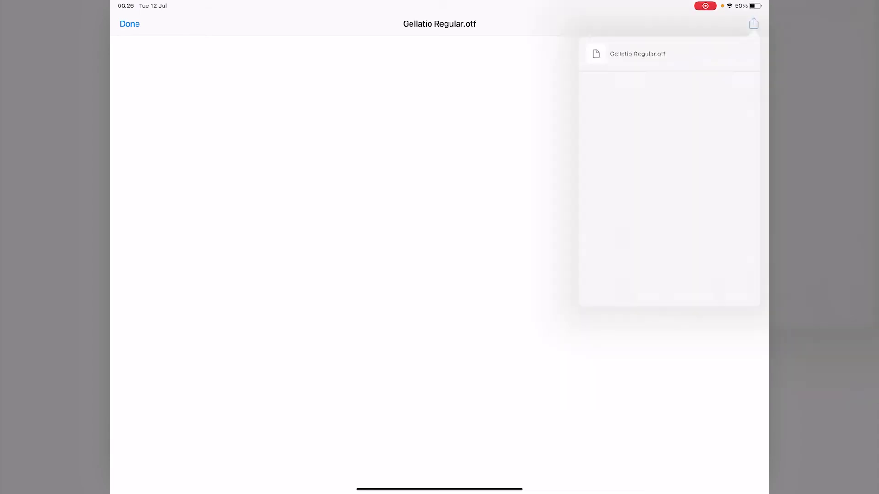
{"action": "scroll", "coordinate": [609, 142], "scroll_direction": "right", "scroll_amount": 5}
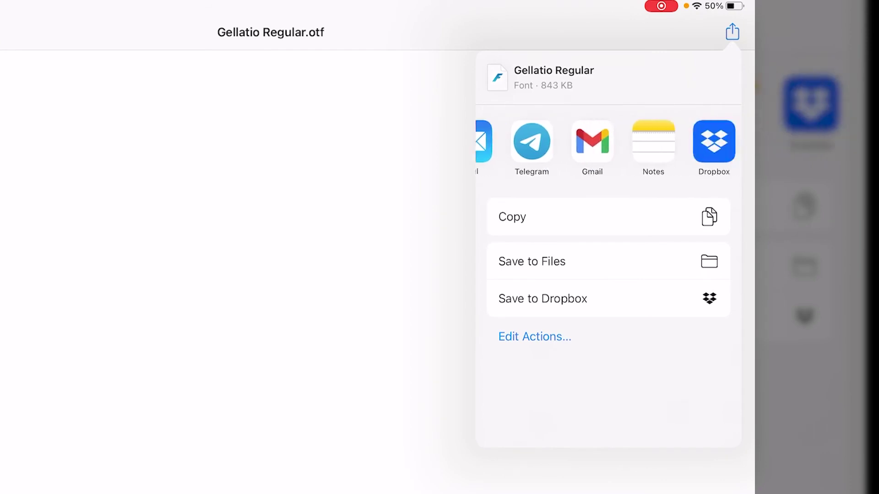
{"action": "scroll", "coordinate": [609, 142], "scroll_direction": "right", "scroll_amount": 4}
{"action": "scroll", "coordinate": [609, 142], "scroll_direction": "right", "scroll_amount": 4}
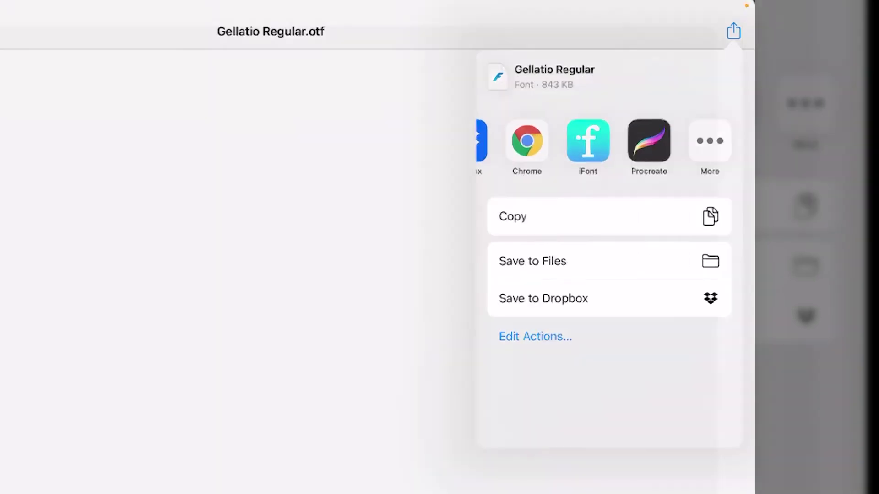
{"action": "left_click", "coordinate": [648, 141]}
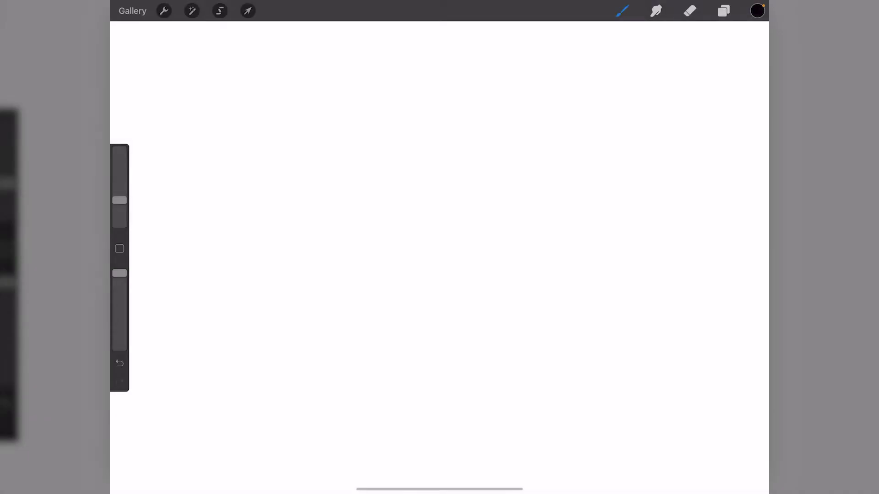
{"action": "left_click", "coordinate": [163, 10]}
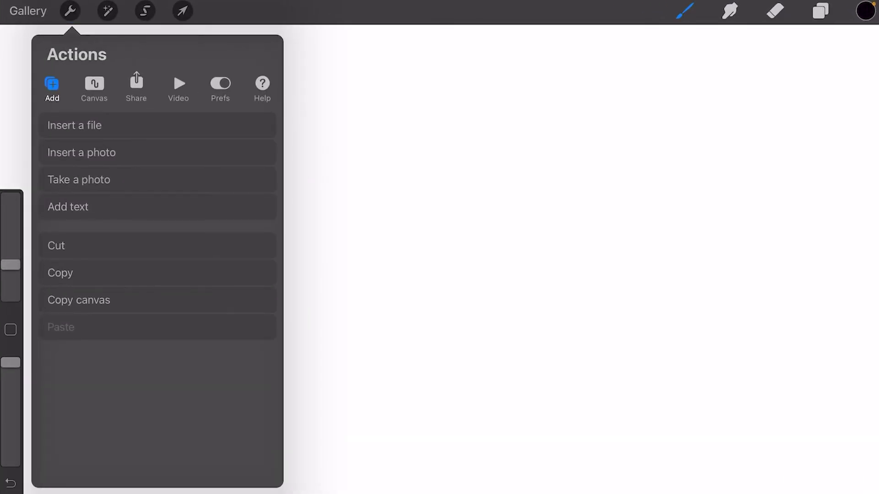
Add a text box in Procreate and replace the placeholder with 'Emilly'
{"action": "left_click", "coordinate": [68, 206]}
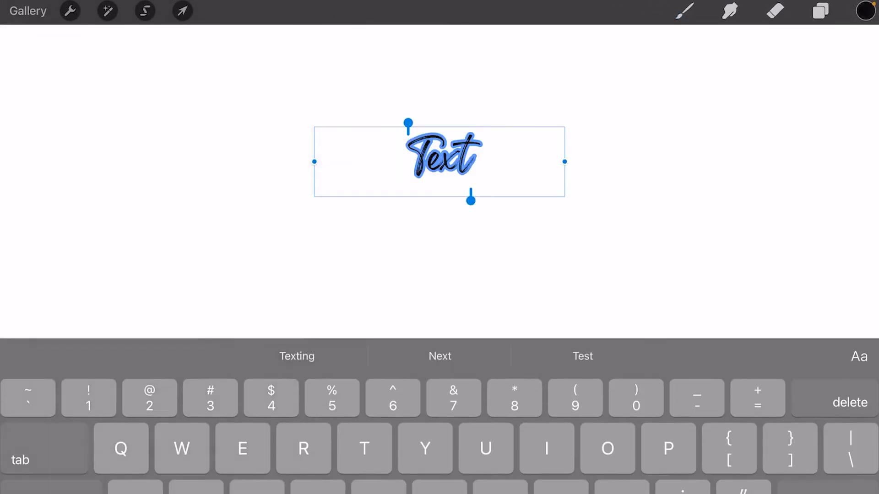
{"action": "left_click", "coordinate": [441, 155]}
{"action": "double_click", "coordinate": [441, 156]}
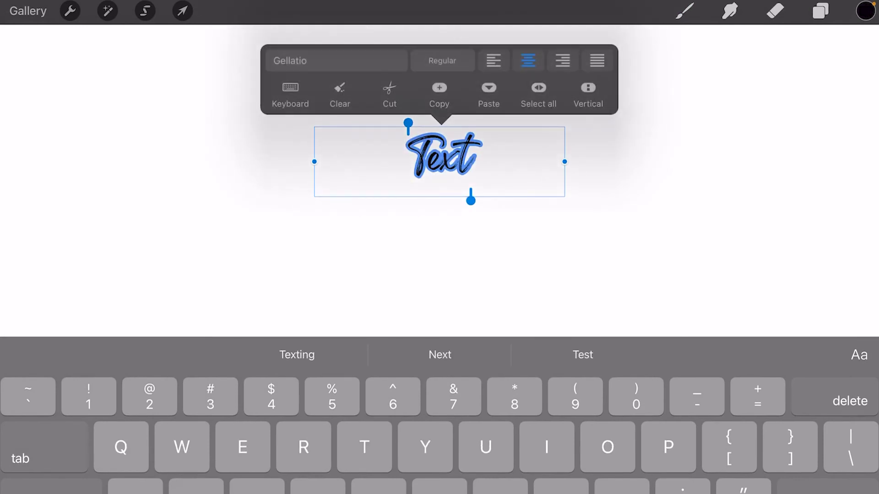
{"action": "type", "text": "E"}
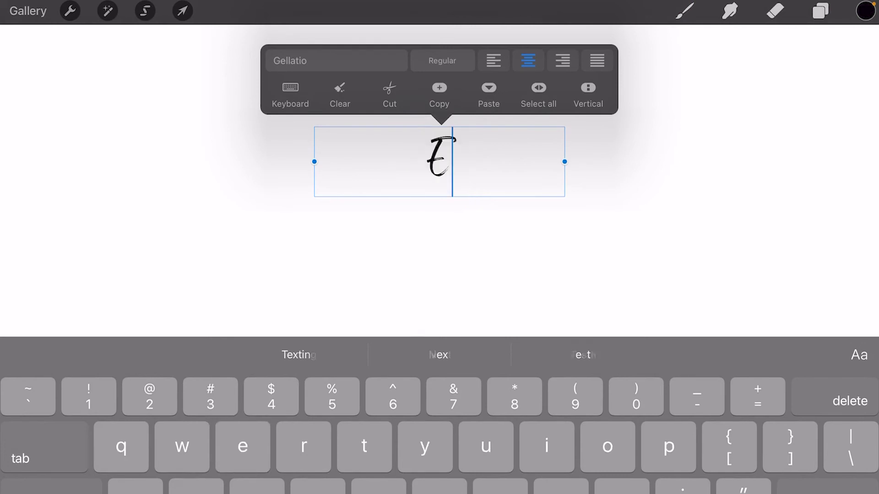
{"action": "type", "text": "mill"}
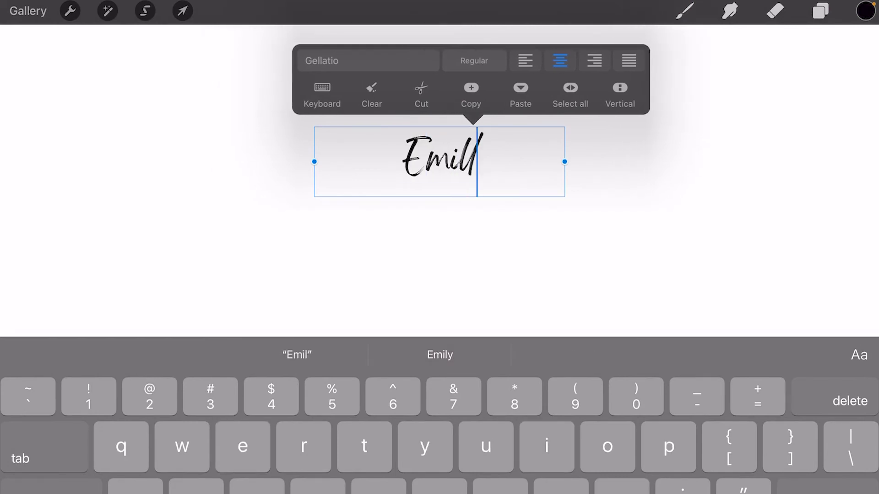
{"action": "type", "text": "y"}
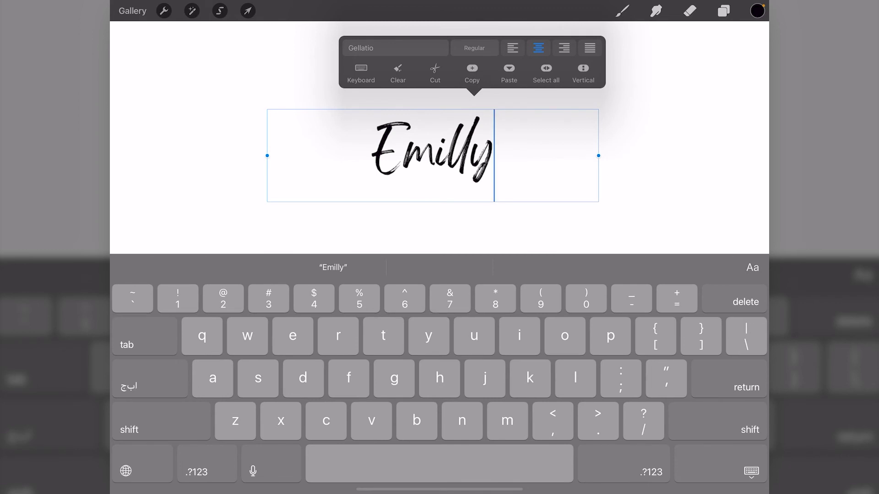
Place the cursor after Emilly, then leave Procreate and launch Fonteer
{"action": "left_click", "coordinate": [546, 74]}
{"action": "left_click", "coordinate": [494, 155]}
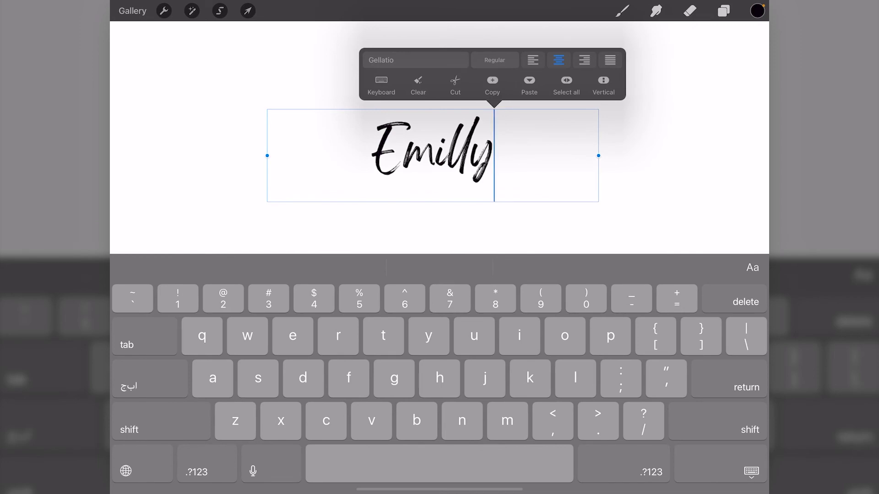
{"action": "left_click_drag", "start_coordinate": [439, 485], "coordinate": [439, 275]}
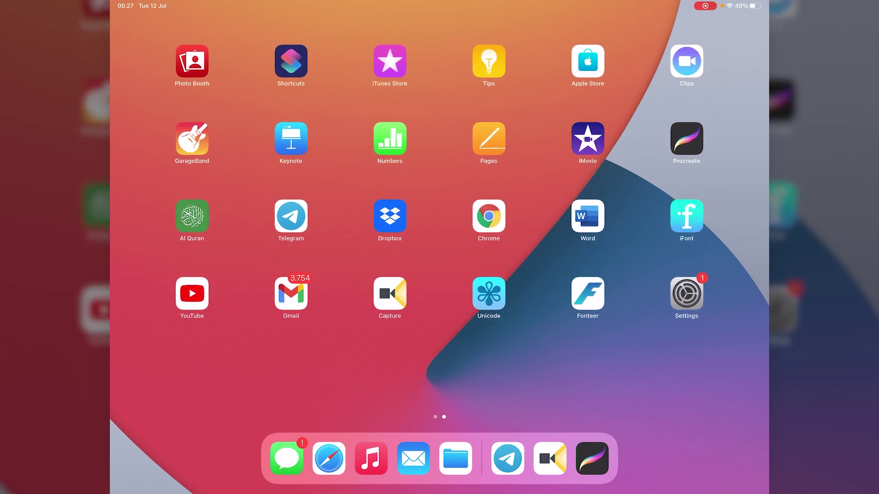
{"action": "left_click", "coordinate": [588, 293]}
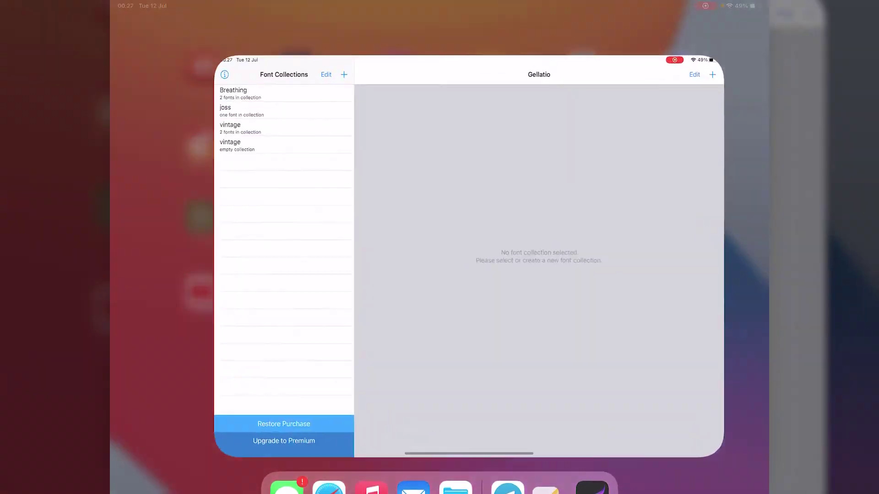
Create an empty Fonteer font collection named 'gellatio', then bring up the app switcher
{"action": "left_click", "coordinate": [277, 24]}
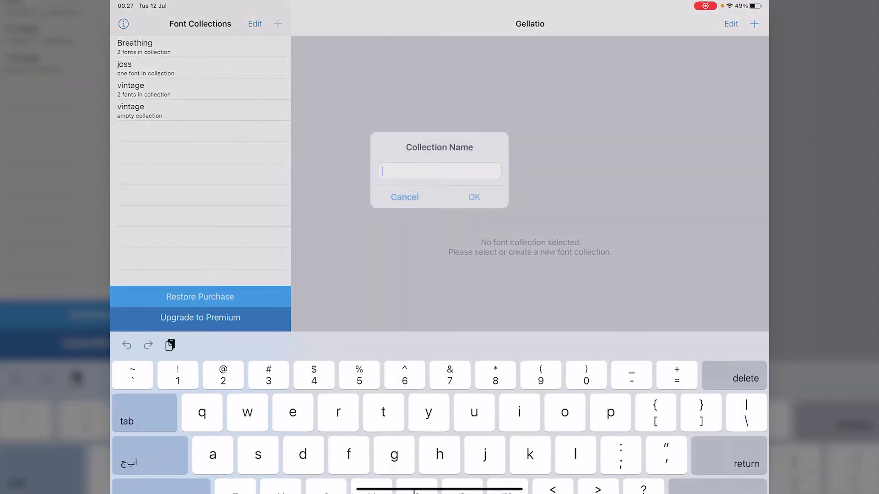
{"action": "type", "text": "gellatio"}
{"action": "key", "text": "Return"}
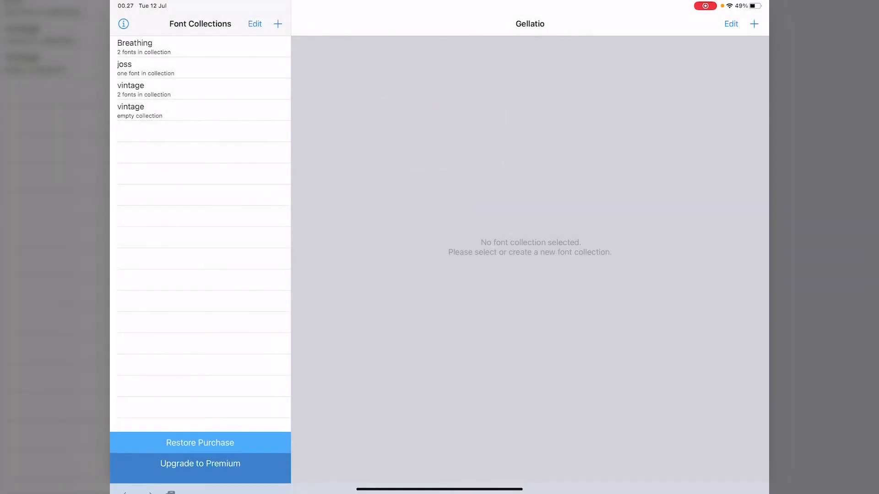
{"action": "left_click_drag", "start_coordinate": [440, 489], "coordinate": [439, 321]}
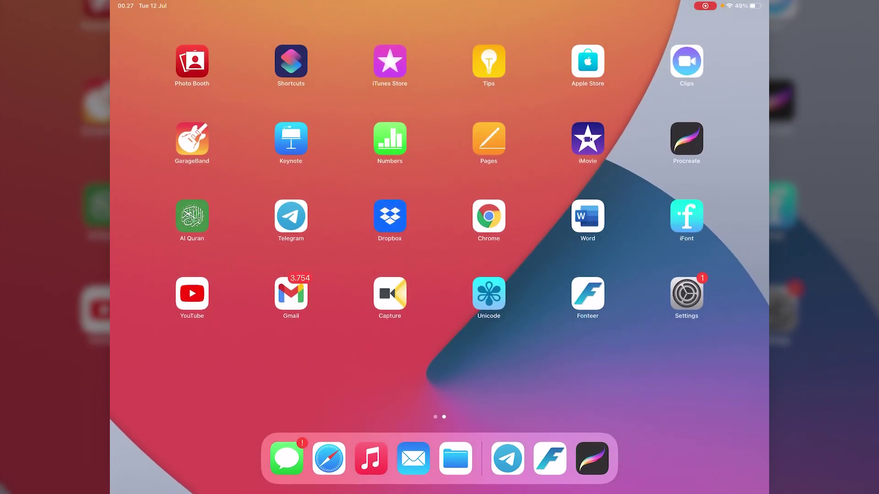
{"action": "left_click_drag", "start_coordinate": [439, 489], "coordinate": [439, 274]}
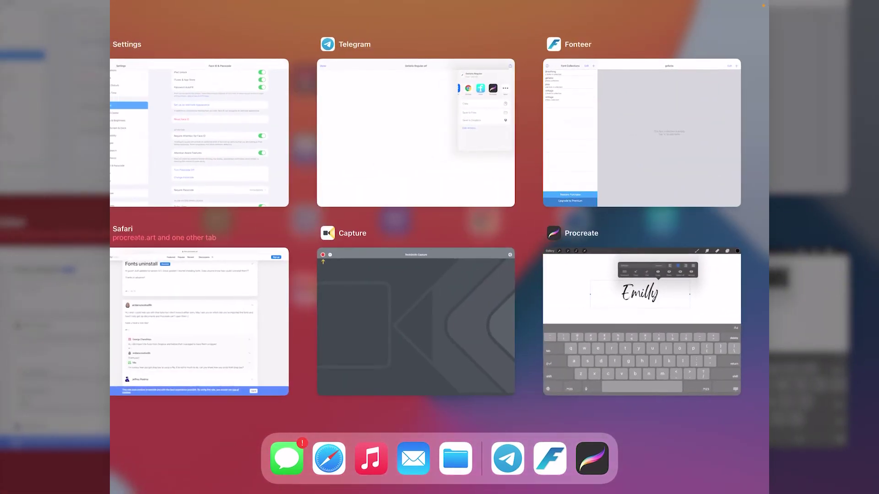
Share the Gellatio font file from Telegram into Fonteer's gellatio collection and install its fonts
{"action": "left_click", "coordinate": [416, 133]}
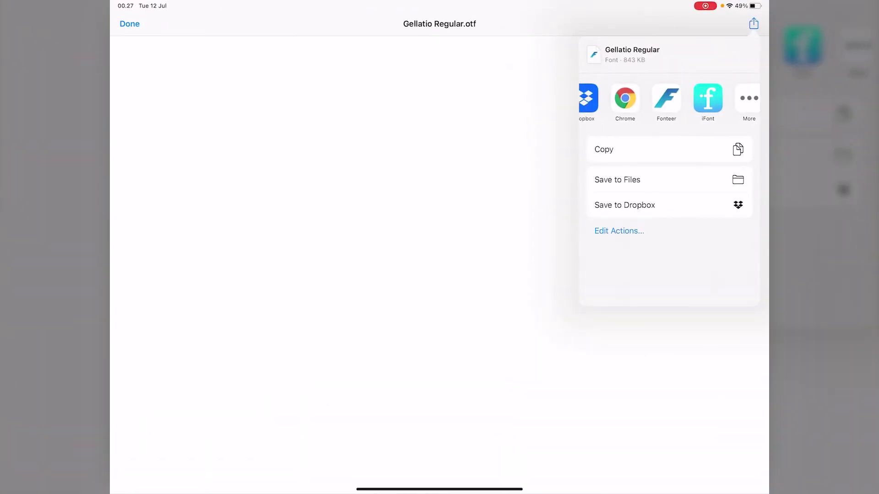
{"action": "left_click", "coordinate": [707, 98]}
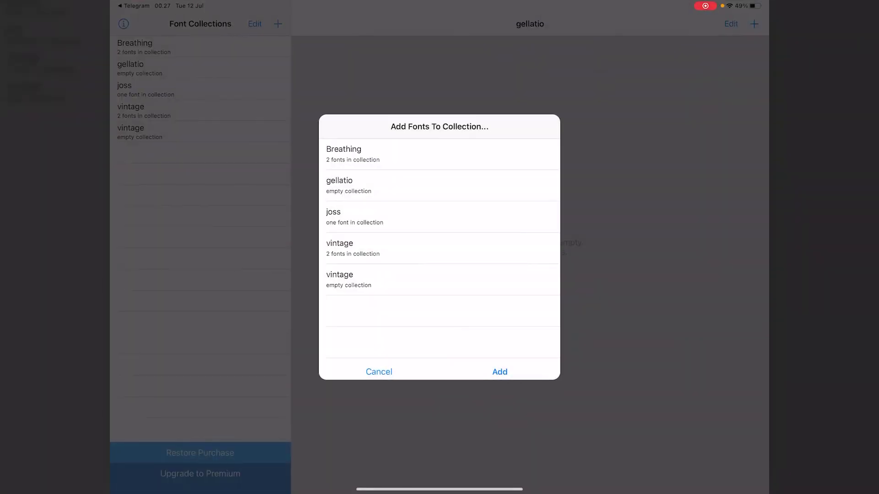
{"action": "left_click", "coordinate": [348, 185]}
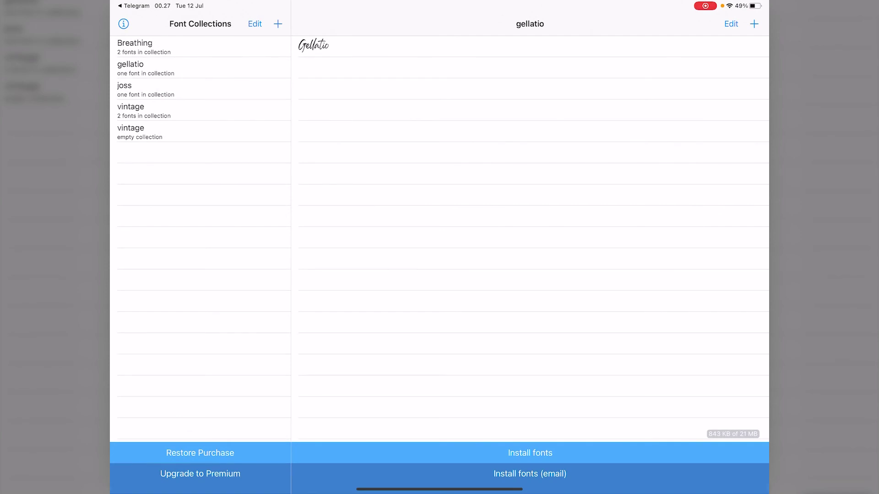
{"action": "left_click", "coordinate": [530, 453]}
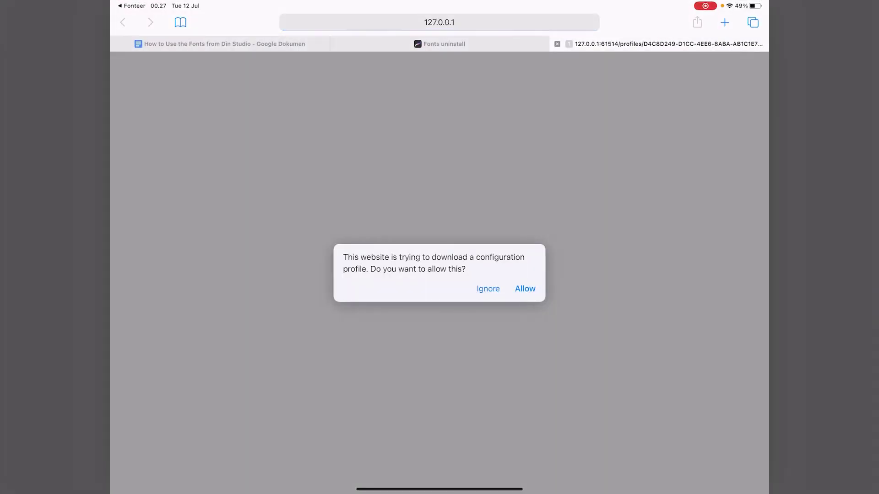
Allow the configuration profile download in Safari, dismiss the notice, and open Settings
{"action": "left_click", "coordinate": [525, 289]}
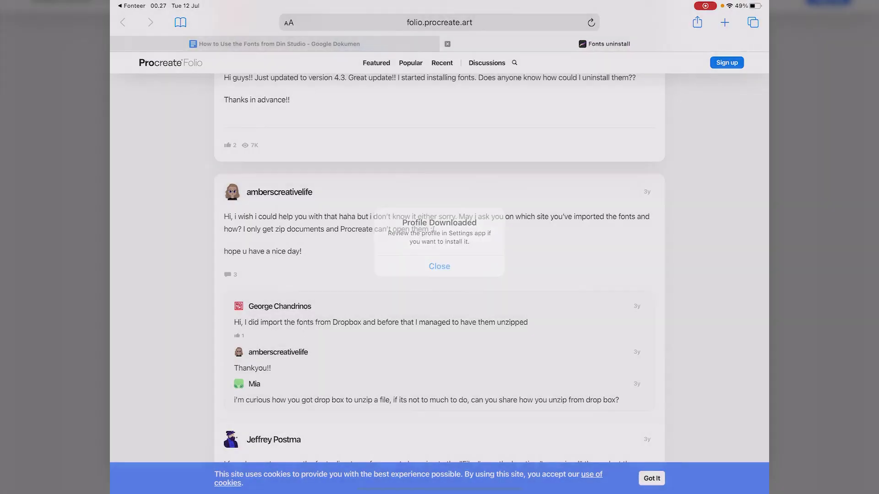
{"action": "left_click", "coordinate": [439, 266]}
{"action": "left_click_drag", "start_coordinate": [439, 492], "coordinate": [440, 274]}
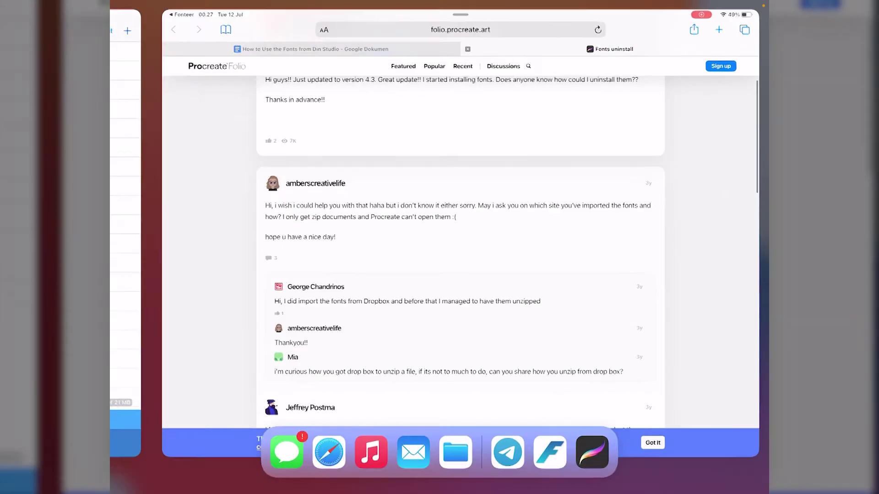
{"action": "left_click", "coordinate": [687, 293]}
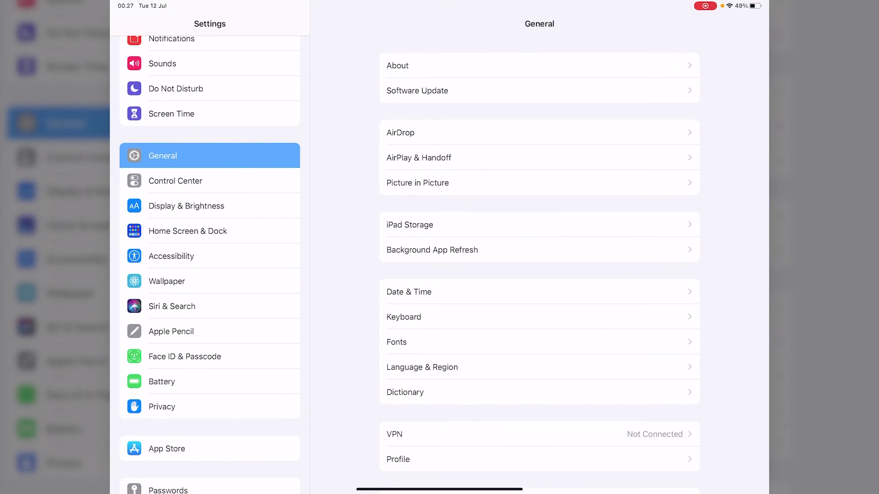
Install the Fonteer - gellatio profile from General > Profile, entering the device passcode
{"action": "scroll", "coordinate": [540, 265], "scroll_direction": "down", "scroll_amount": 2}
{"action": "scroll", "coordinate": [539, 265], "scroll_direction": "down", "scroll_amount": 2}
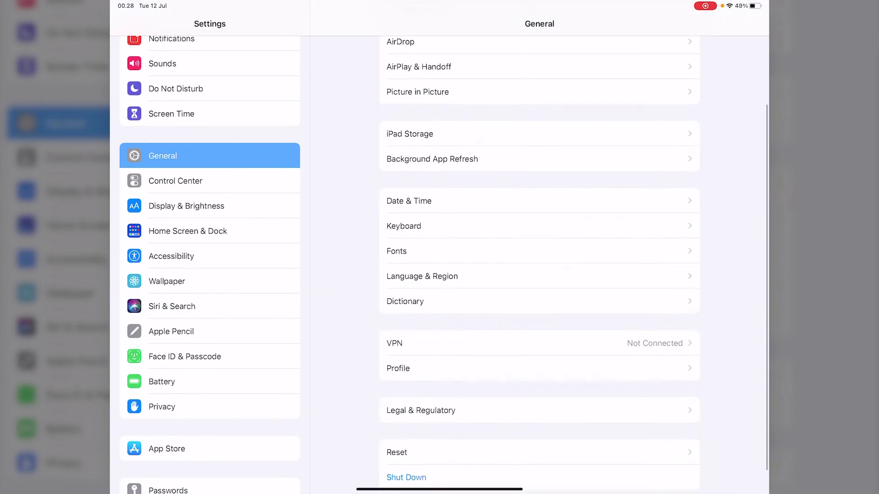
{"action": "left_click", "coordinate": [398, 364]}
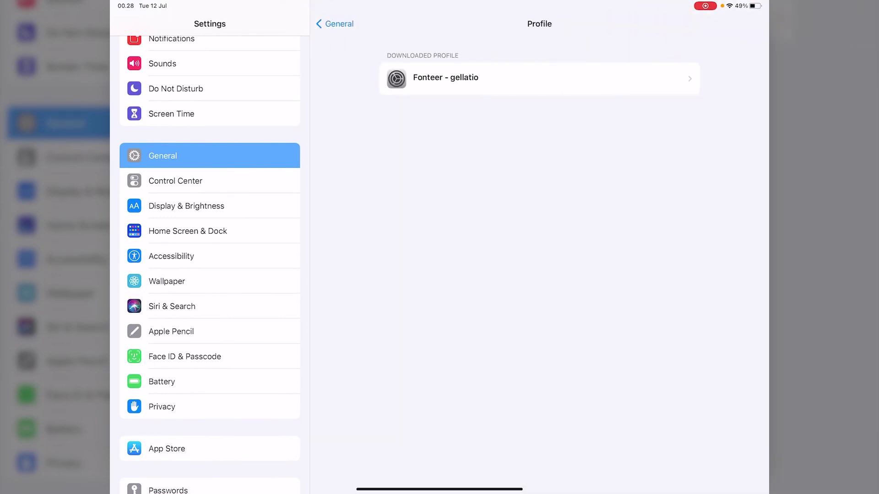
{"action": "left_click", "coordinate": [540, 78]}
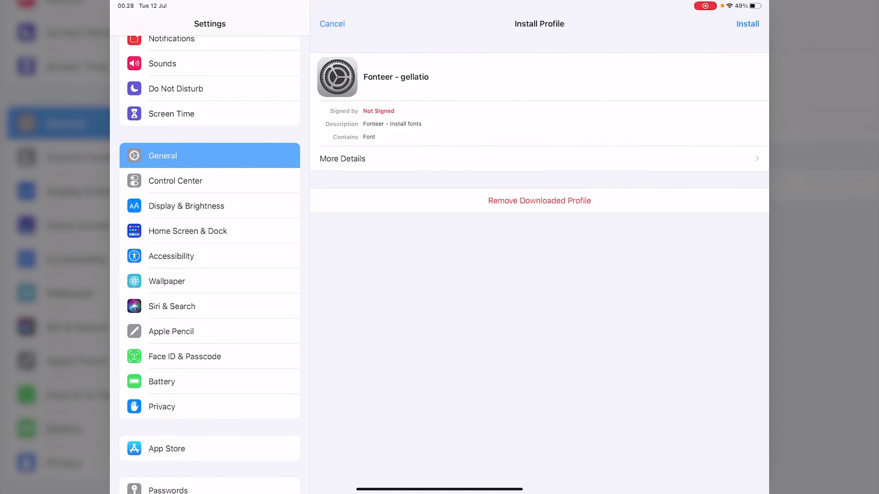
{"action": "left_click", "coordinate": [748, 23]}
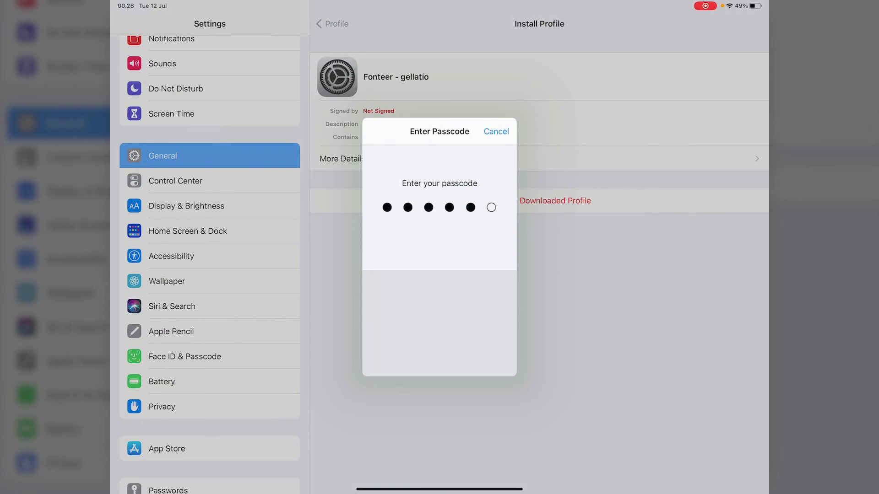
{"action": "type", "text": "0"}
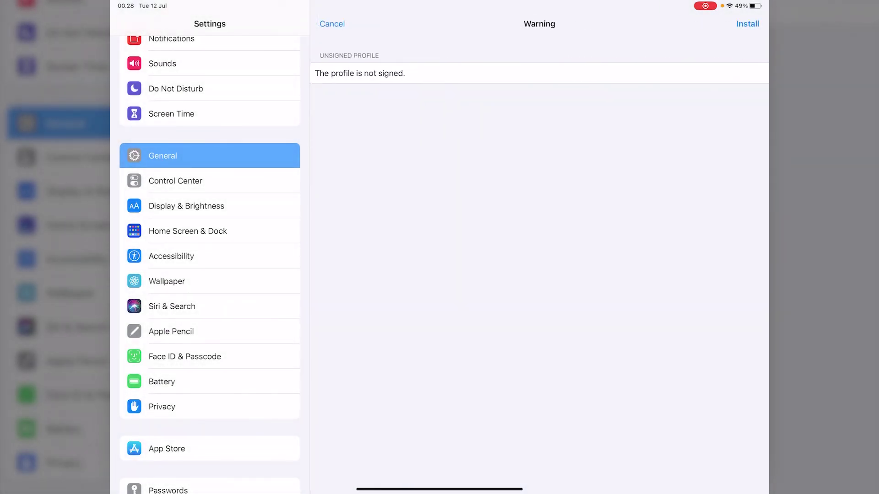
{"action": "left_click", "coordinate": [747, 23]}
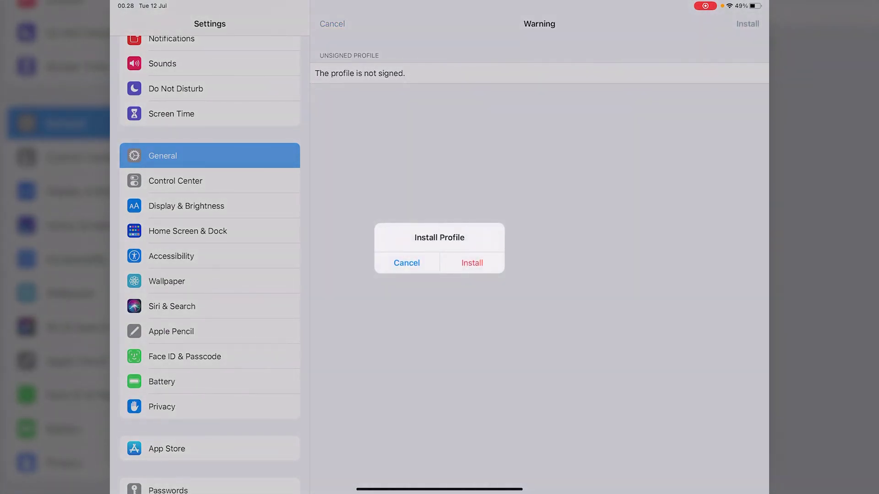
{"action": "left_click", "coordinate": [472, 263]}
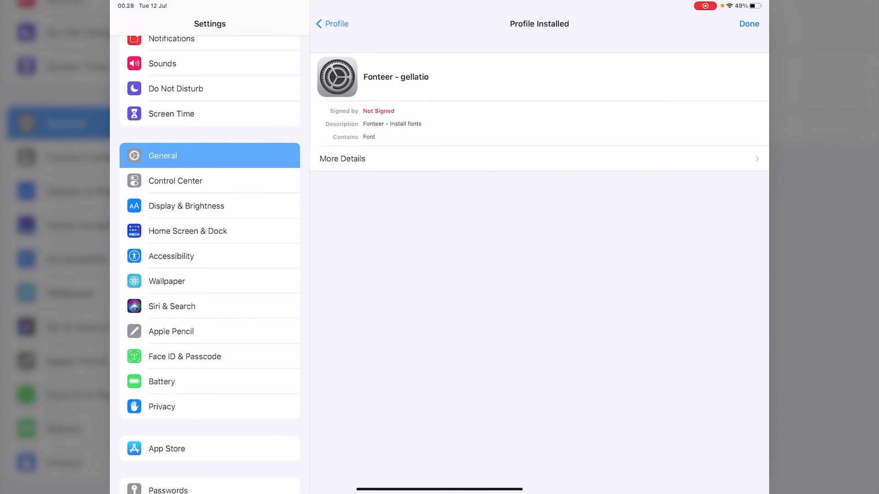
{"action": "left_click", "coordinate": [749, 23]}
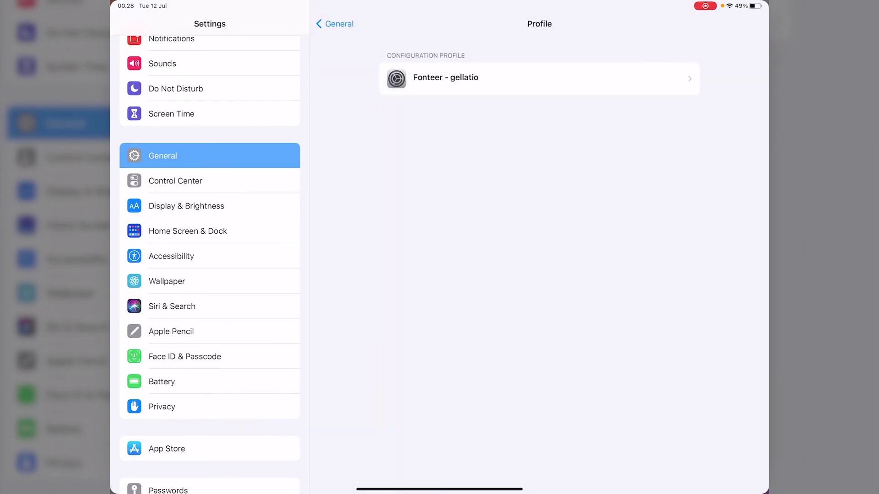
{"action": "left_click_drag", "start_coordinate": [440, 489], "coordinate": [440, 320]}
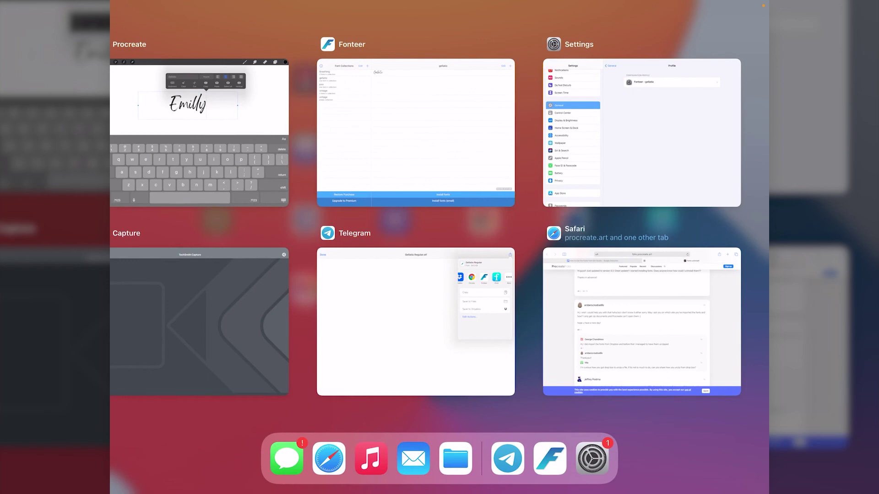
Launch Unicode and browse the installed Gellatio font's character set
{"action": "left_click_drag", "start_coordinate": [440, 488], "coordinate": [439, 320]}
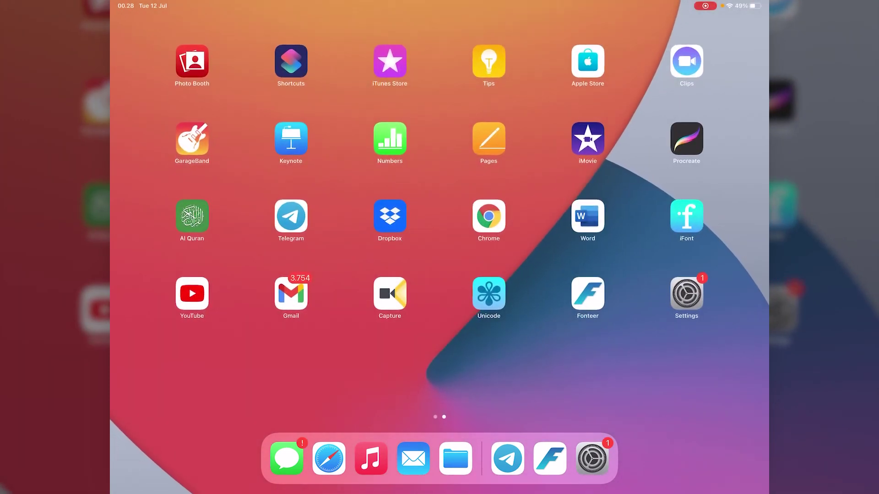
{"action": "left_click", "coordinate": [489, 294]}
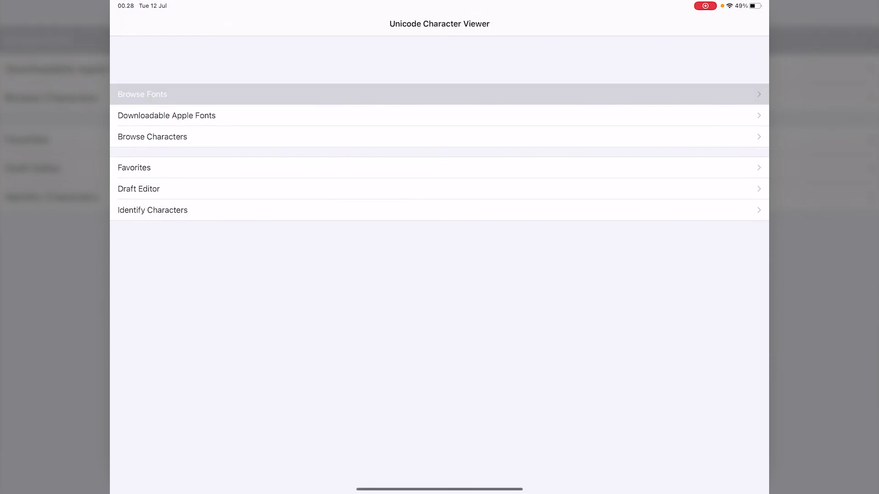
{"action": "left_click", "coordinate": [143, 94]}
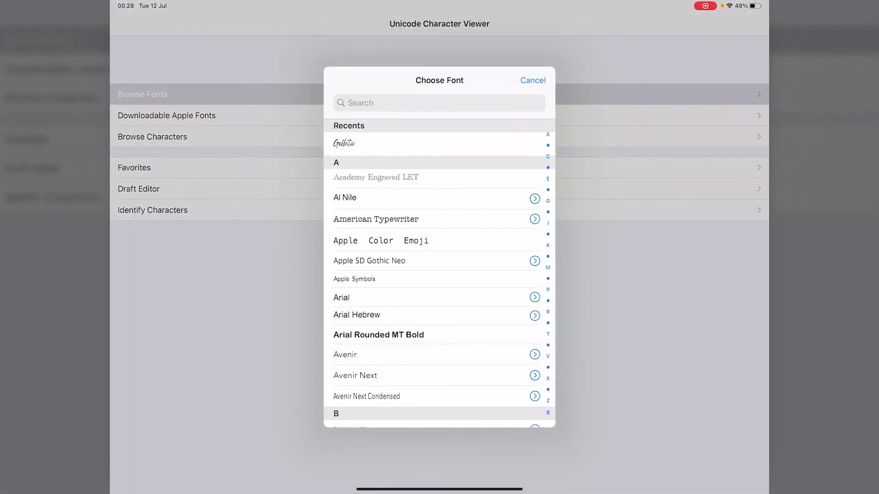
{"action": "left_click", "coordinate": [344, 143]}
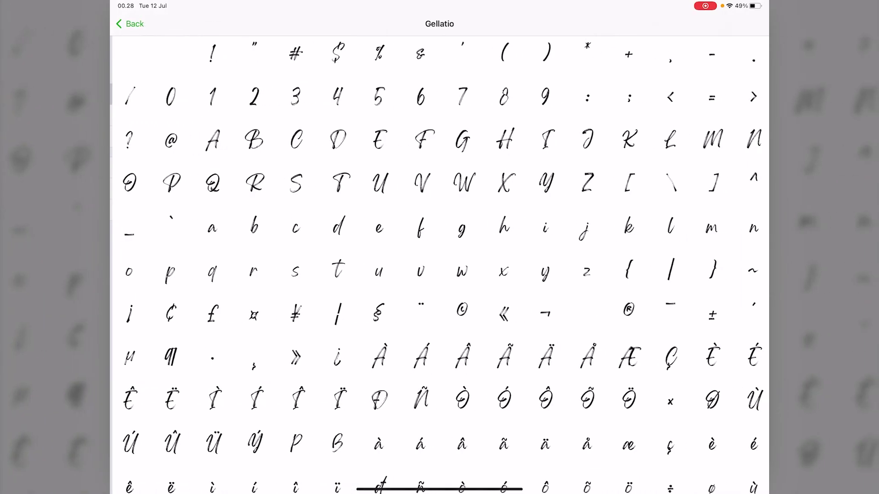
{"action": "scroll", "coordinate": [439, 256], "scroll_direction": "down", "scroll_amount": 10}
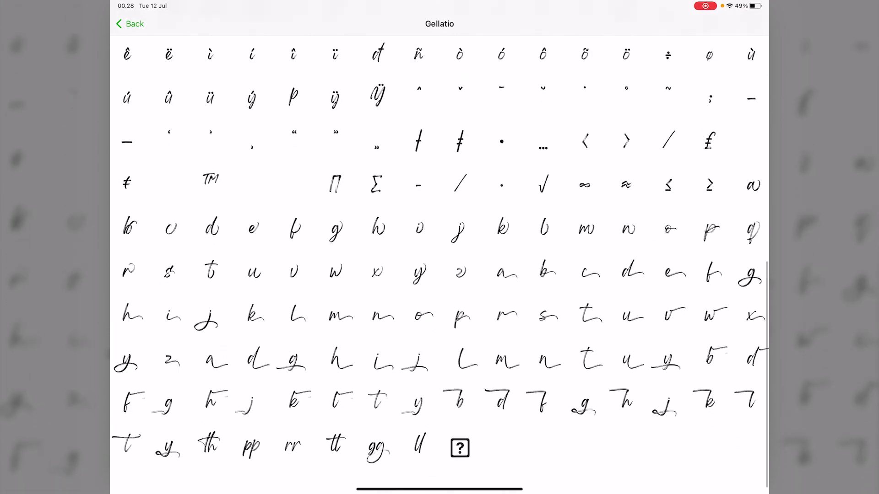
{"action": "scroll", "coordinate": [439, 257], "scroll_direction": "up", "scroll_amount": 2}
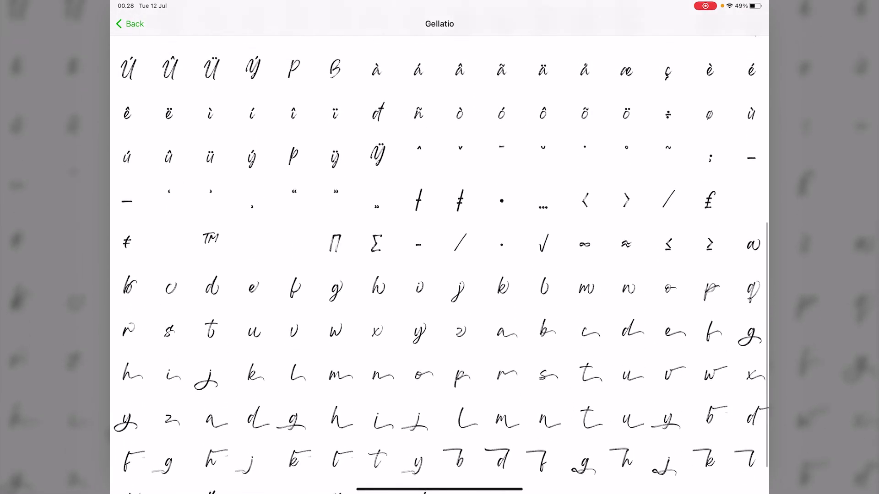
{"action": "scroll", "coordinate": [440, 257], "scroll_direction": "down", "scroll_amount": 2}
{"action": "scroll", "coordinate": [439, 256], "scroll_direction": "up", "scroll_amount": 2}
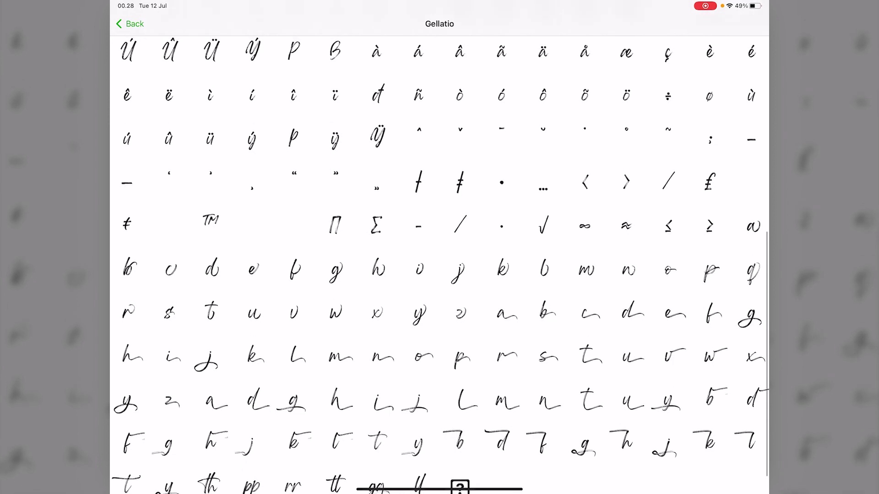
{"action": "scroll", "coordinate": [440, 257], "scroll_direction": "up", "scroll_amount": 2}
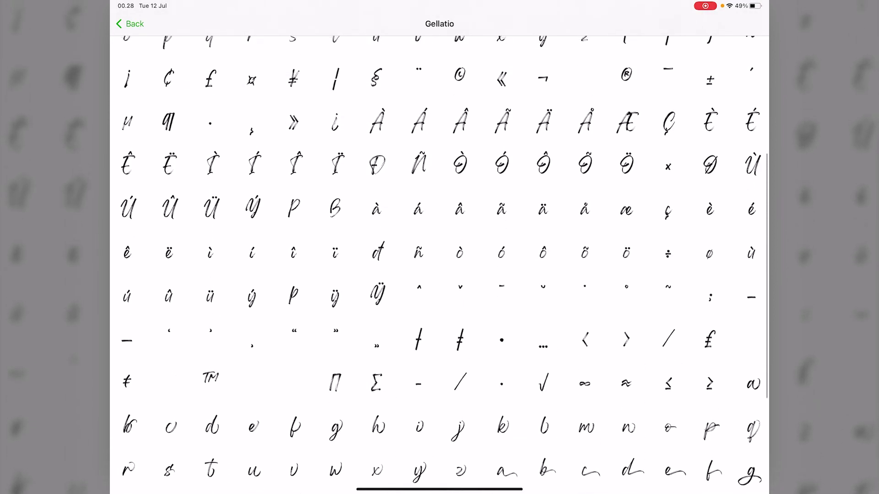
{"action": "scroll", "coordinate": [440, 257], "scroll_direction": "down", "scroll_amount": 4}
Copy the Gellatio swash y glyph (0x0E181) via Share Glyph, then return home
{"action": "left_click", "coordinate": [414, 424]}
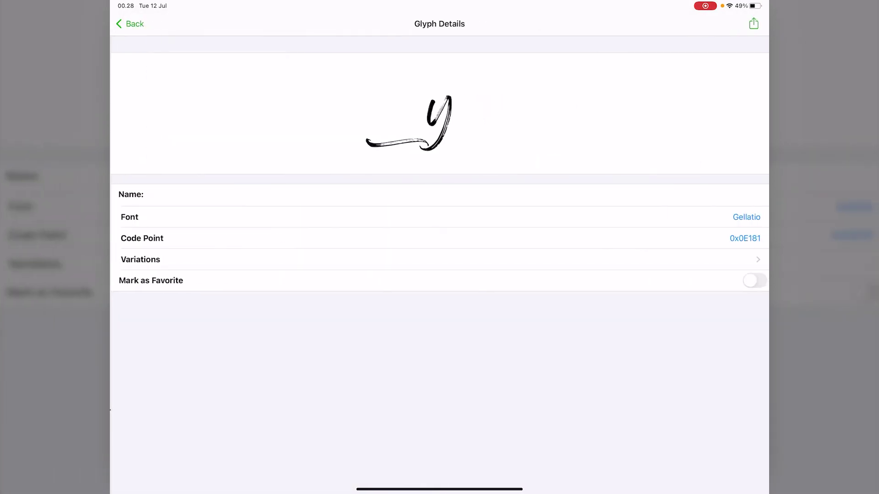
{"action": "left_click", "coordinate": [754, 23]}
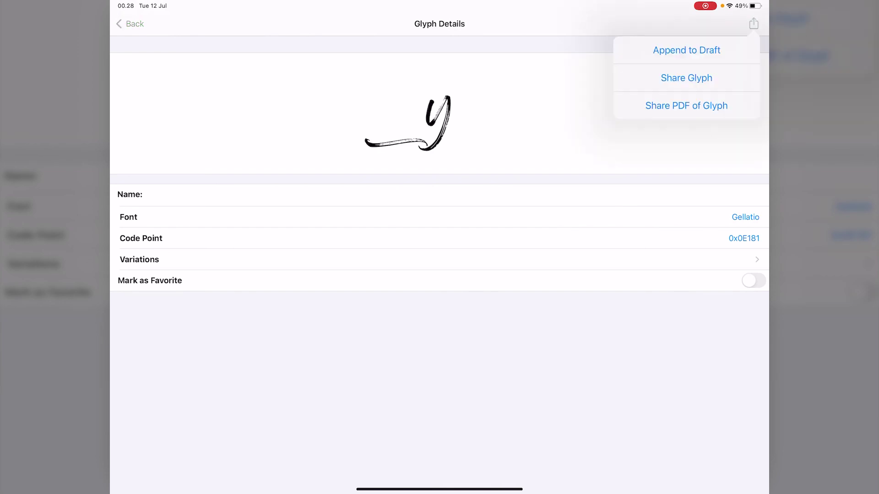
{"action": "left_click", "coordinate": [686, 78]}
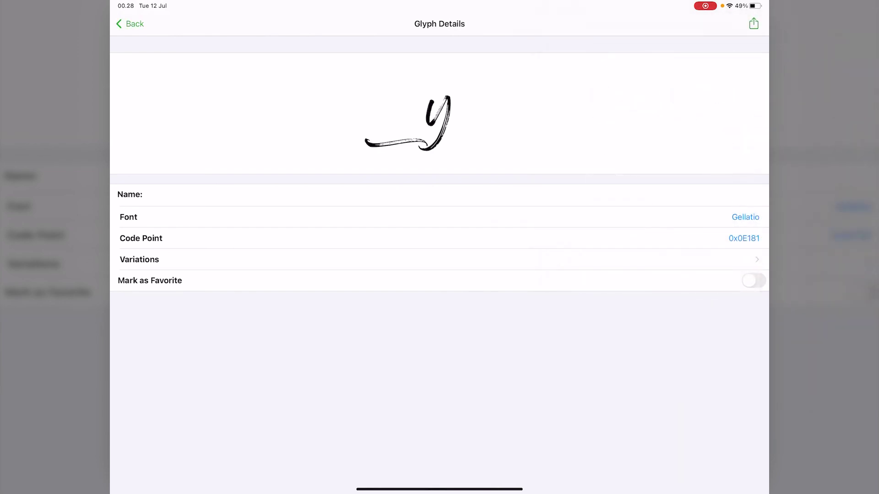
{"action": "key", "text": "super+h"}
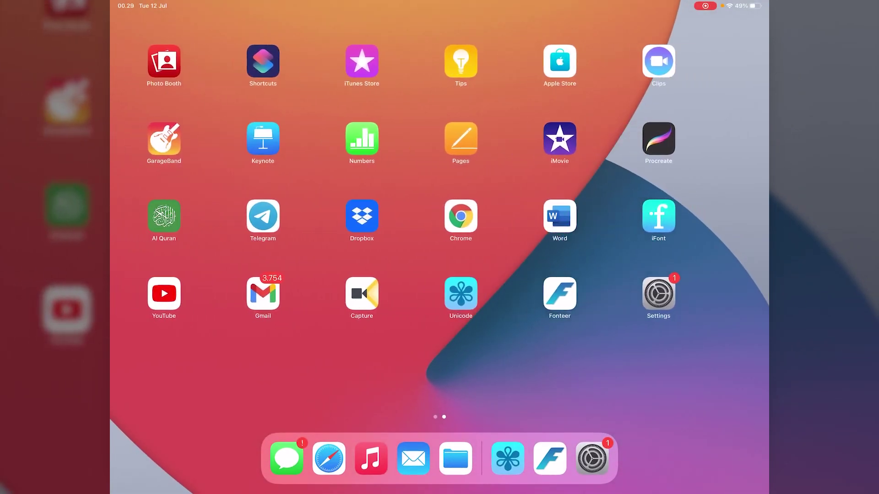
In Procreate, paste the Gellatio swash y after Emilly and delete the plain y
{"action": "left_click", "coordinate": [686, 139]}
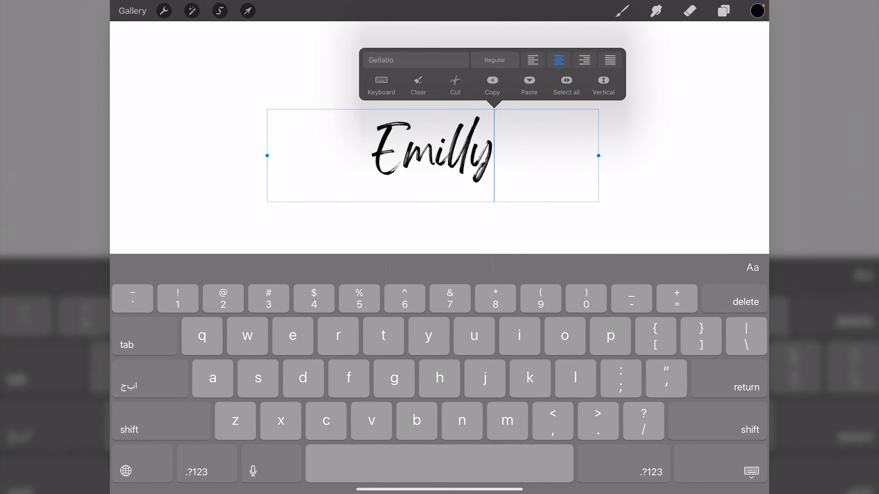
{"action": "key", "text": "super+a"}
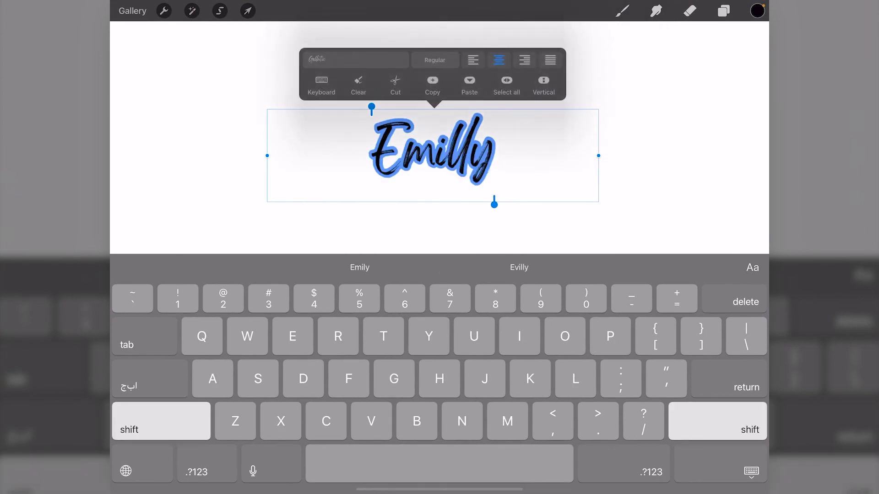
{"action": "key", "text": "Right"}
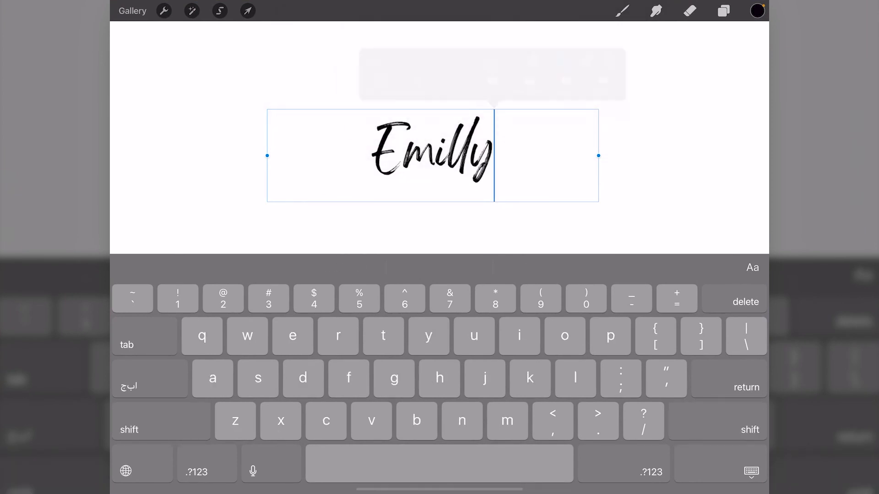
{"action": "key", "text": "super+v"}
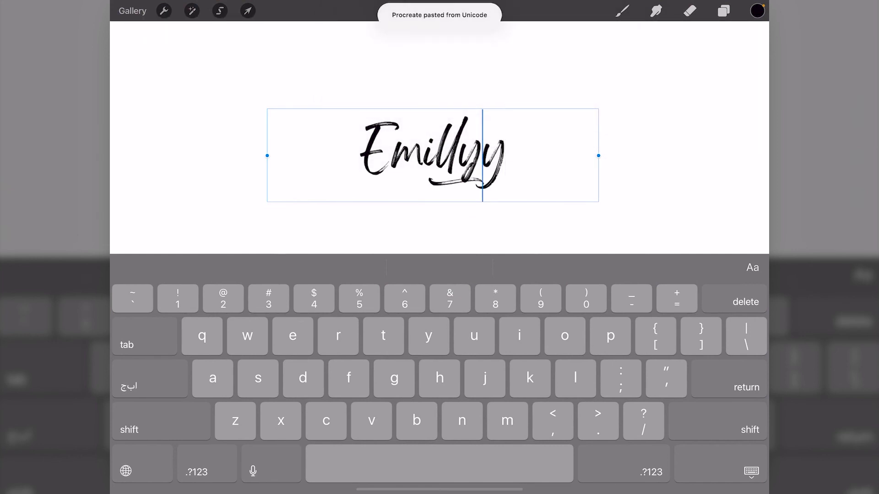
{"action": "key", "text": "BackSpace"}
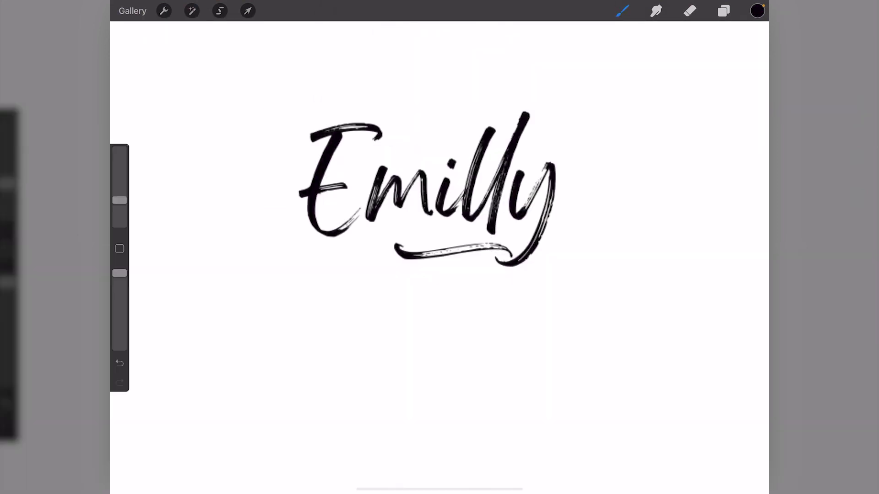